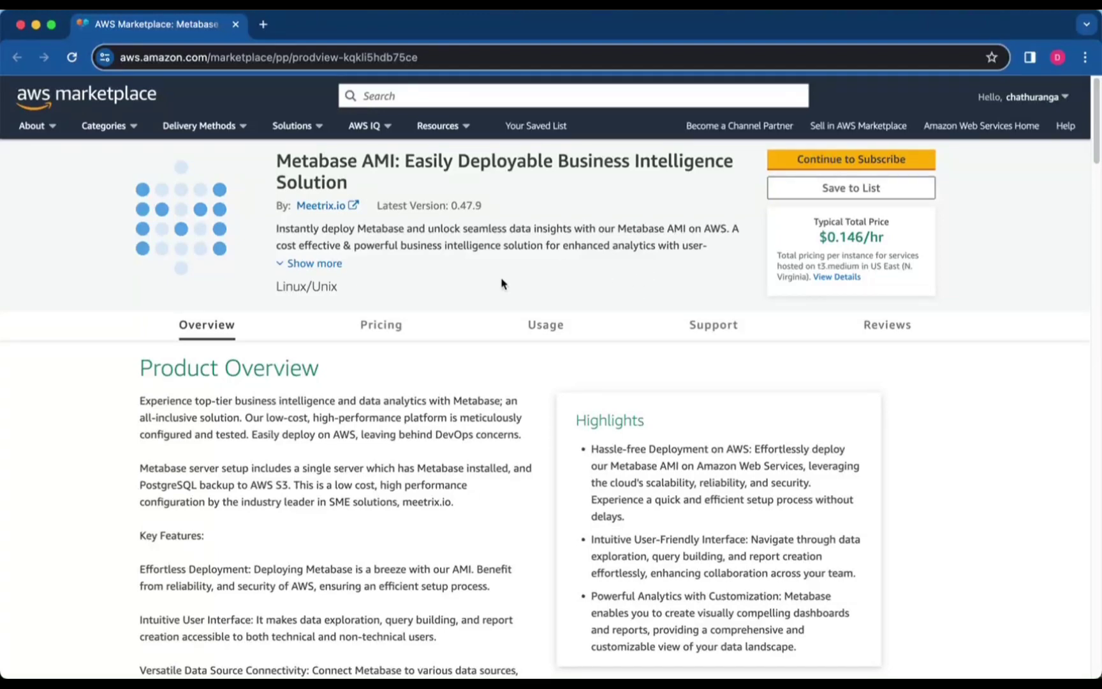
# Subscribe to the Metabase AMI and accept the seller's terms
pyautogui.scroll(-5, 502, 284)
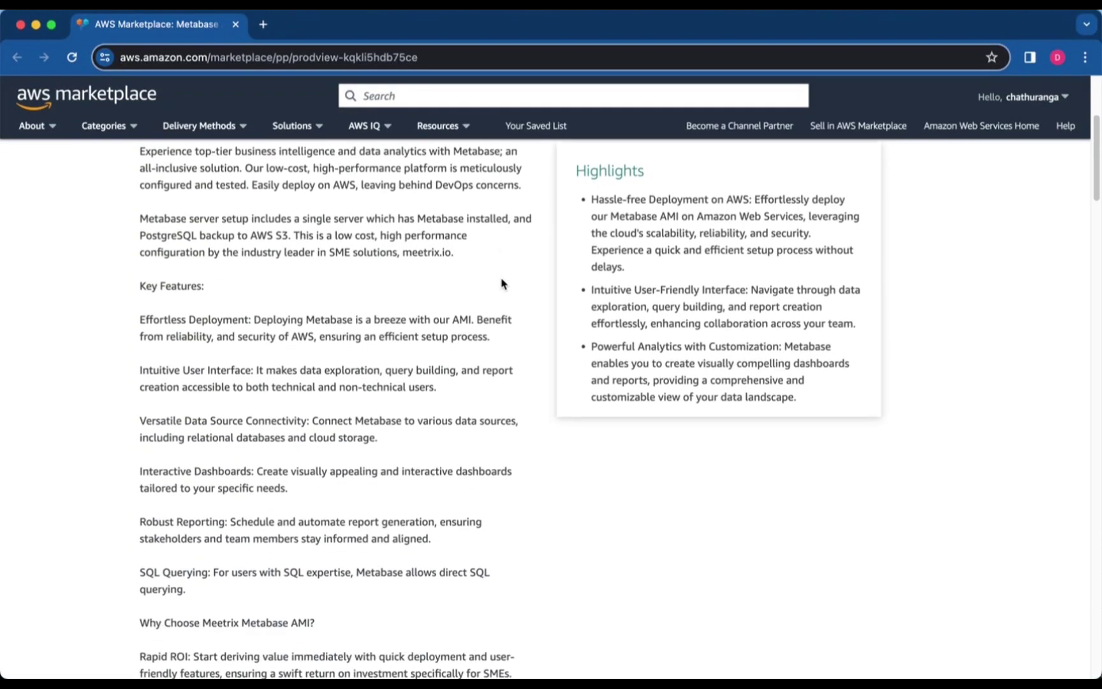
pyautogui.scroll(-2, 501, 284)
pyautogui.scroll(3, 501, 284)
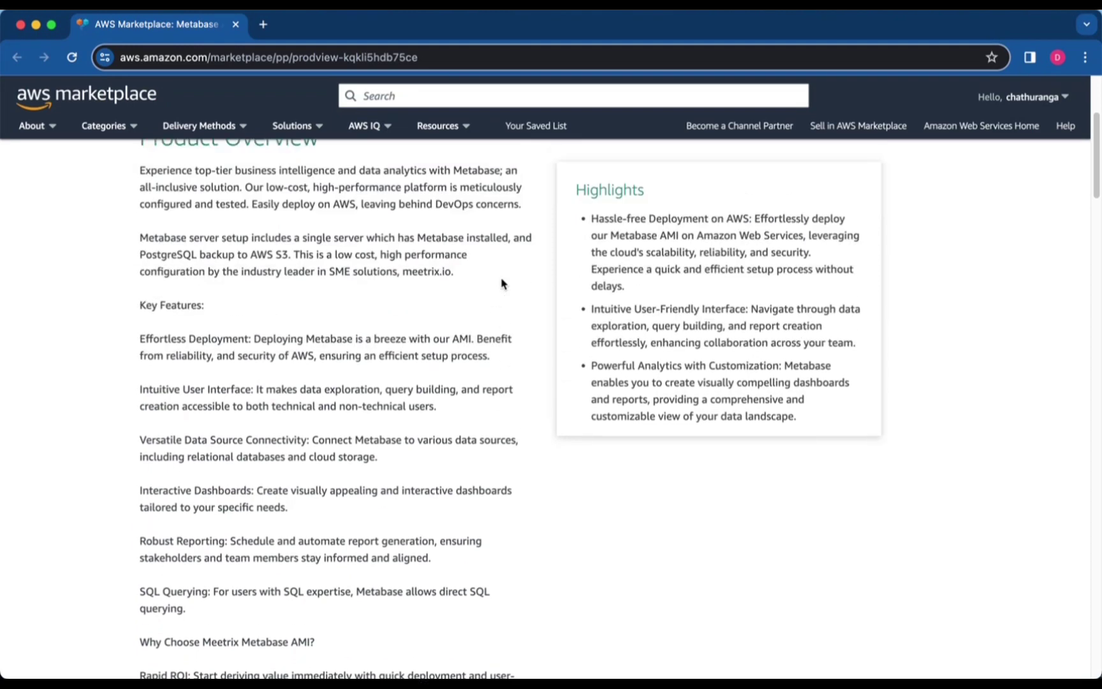
pyautogui.scroll(4, 501, 284)
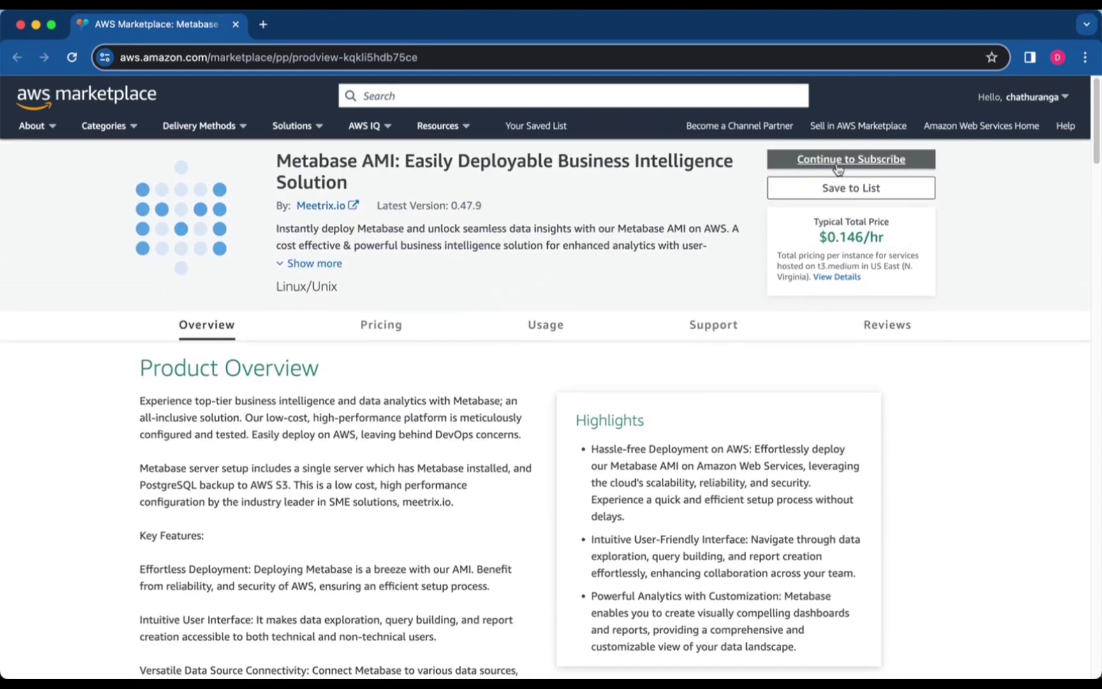
pyautogui.click(837, 161)
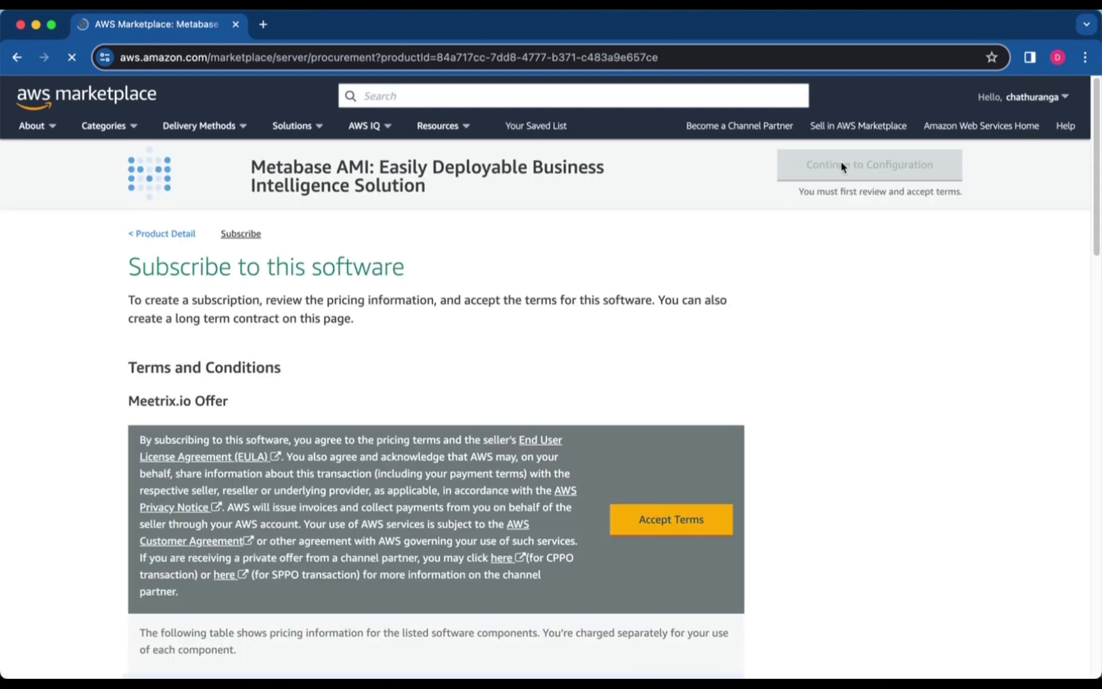
pyautogui.scroll(-2, 514, 335)
pyautogui.click(659, 472)
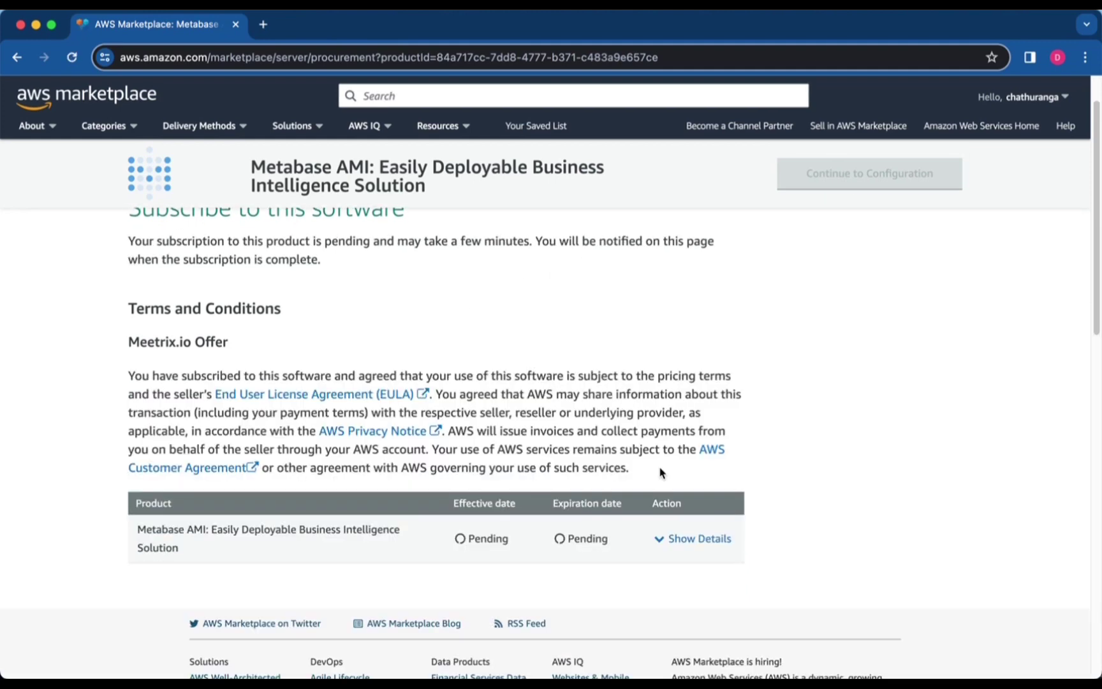
# After the subscription confirms, proceed to the 'Configure this software' page
pyautogui.scroll(-3, 659, 468)
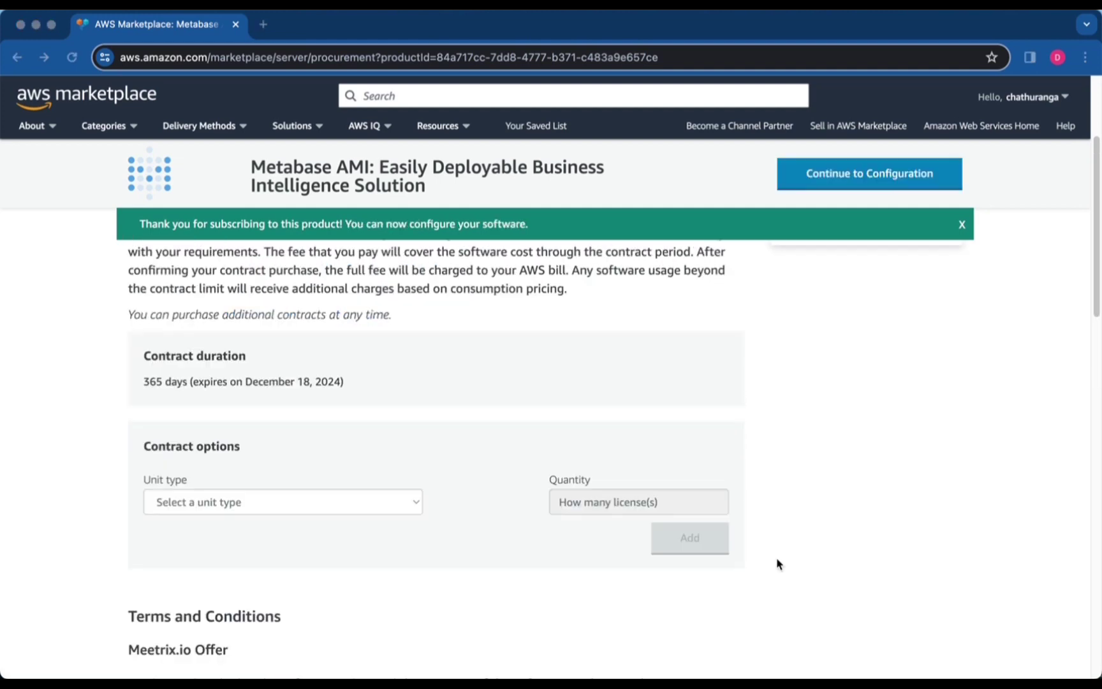
pyautogui.scroll(5, 367, 563)
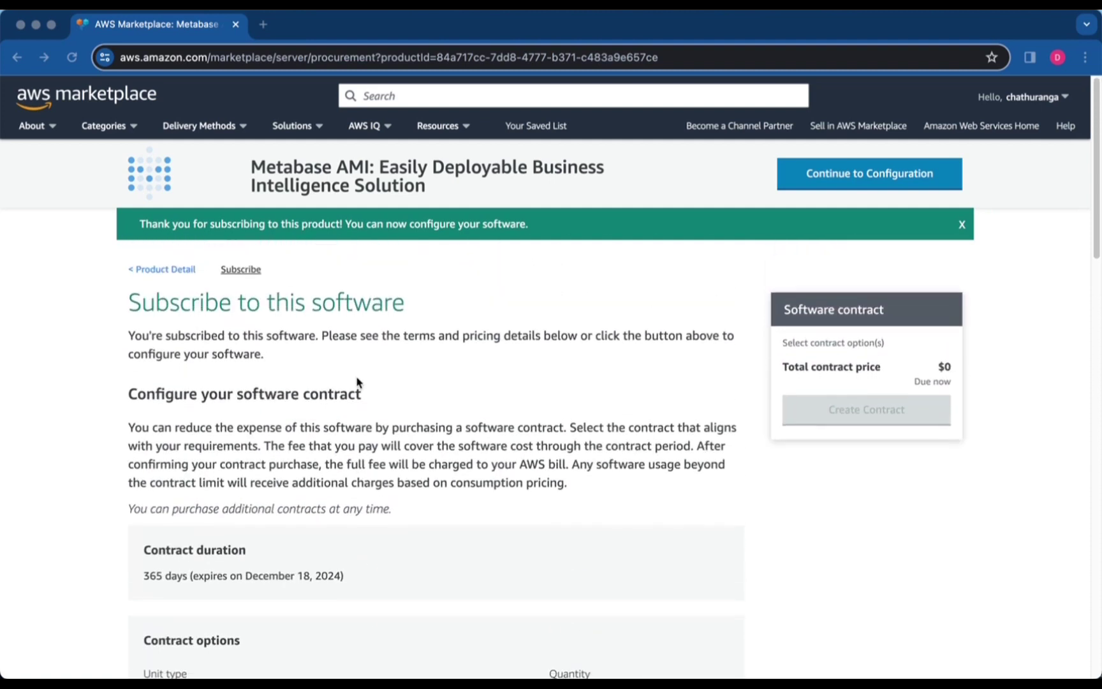
pyautogui.click(885, 187)
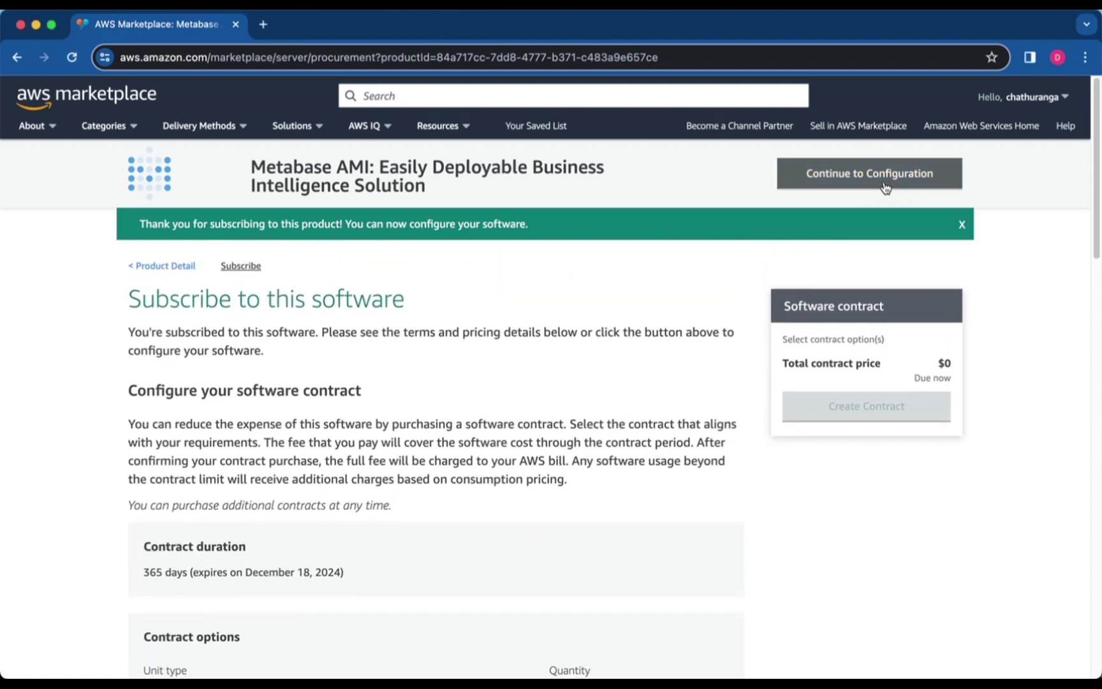
pyautogui.click(885, 186)
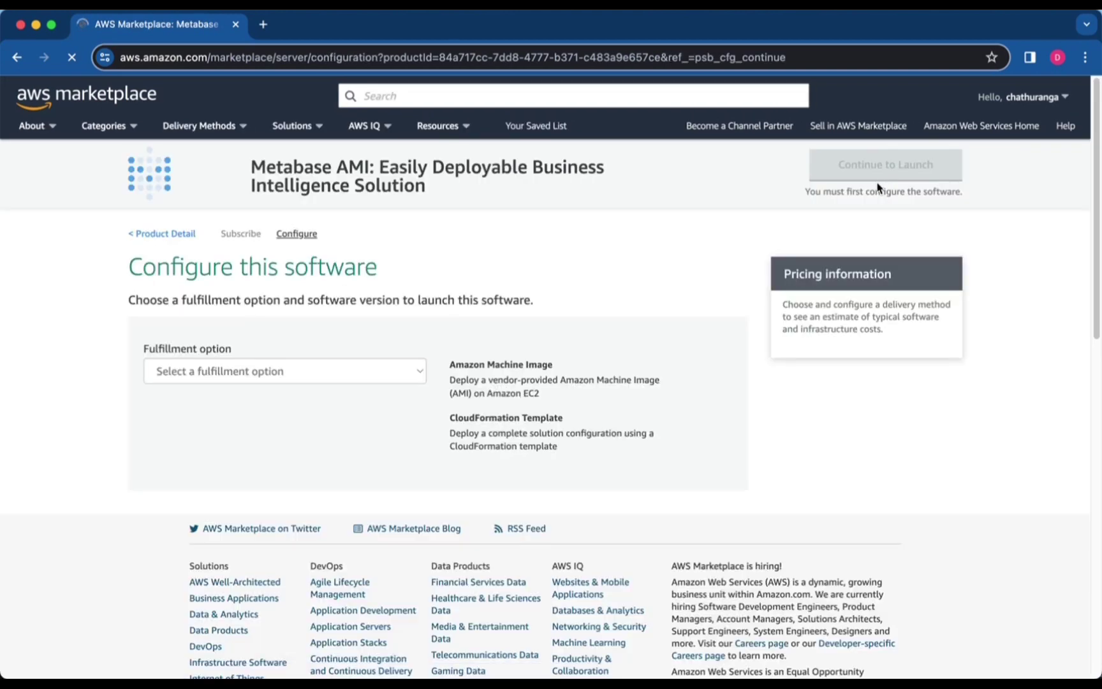
# Set fulfillment option to CloudFormation Template and region to US West (Oregon)
pyautogui.click(291, 377)
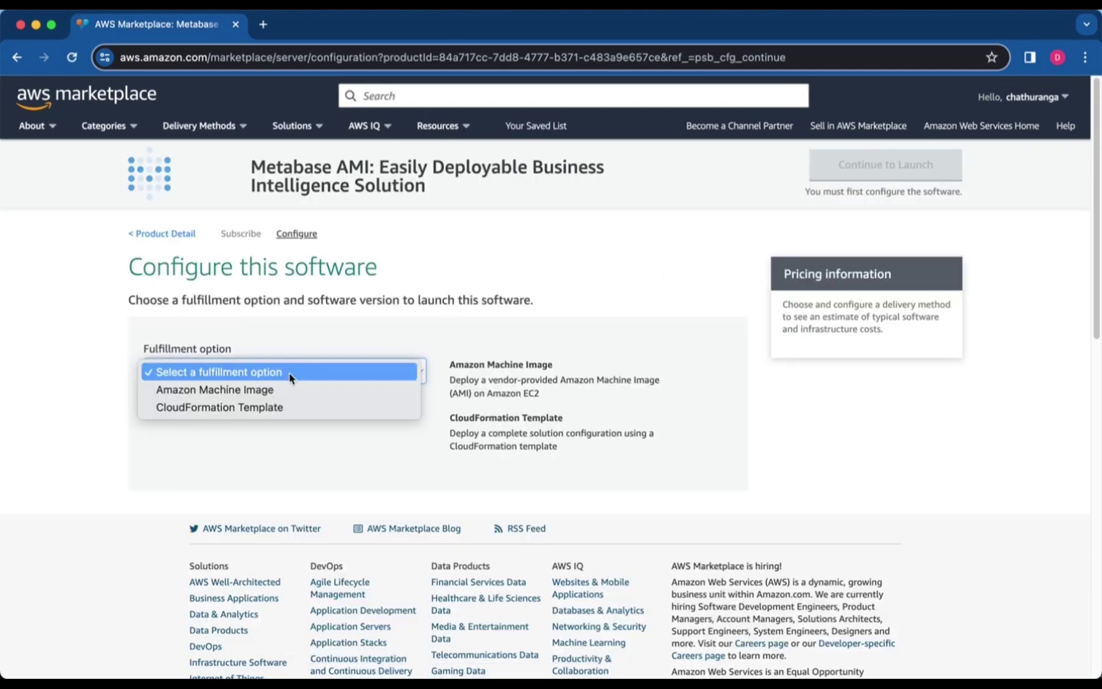
pyautogui.click(266, 409)
pyautogui.scroll(-3, 261, 389)
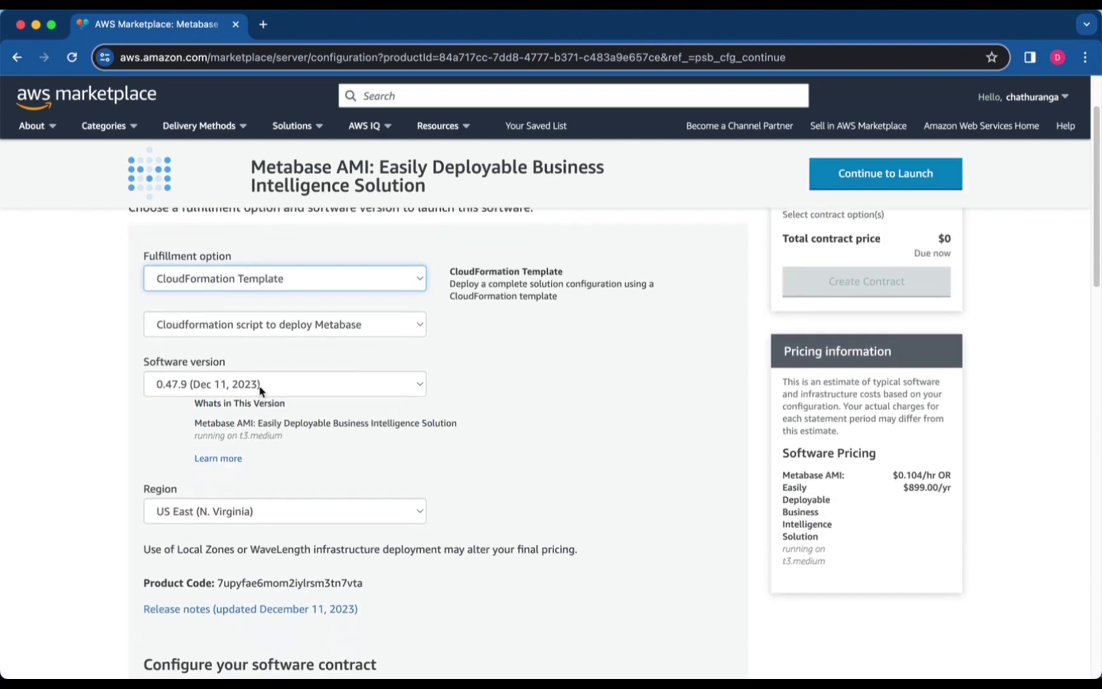
pyautogui.scroll(-1, 262, 382)
pyautogui.scroll(-2, 263, 375)
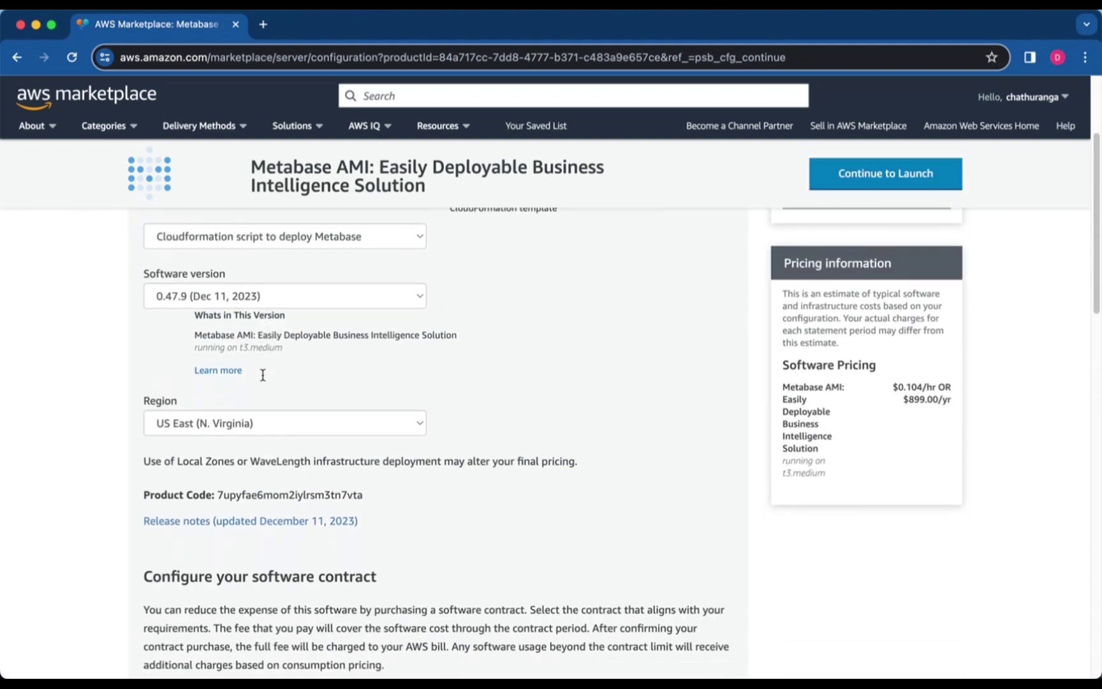
pyautogui.scroll(-1, 262, 375)
pyautogui.click(271, 386)
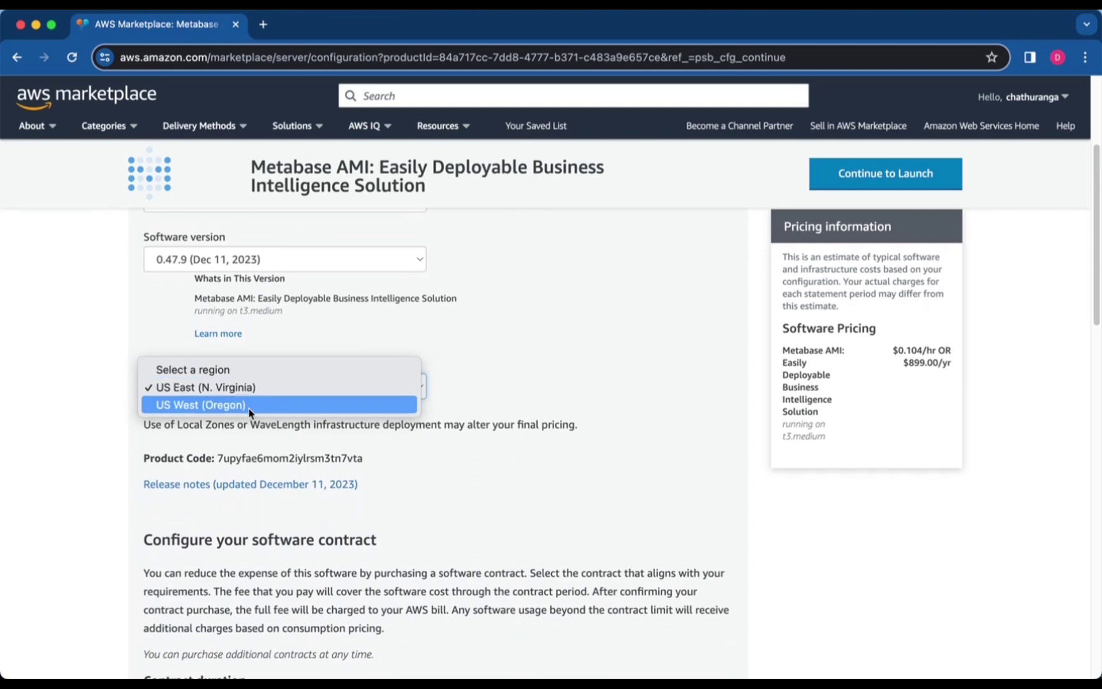
pyautogui.click(249, 405)
pyautogui.scroll(5, 509, 459)
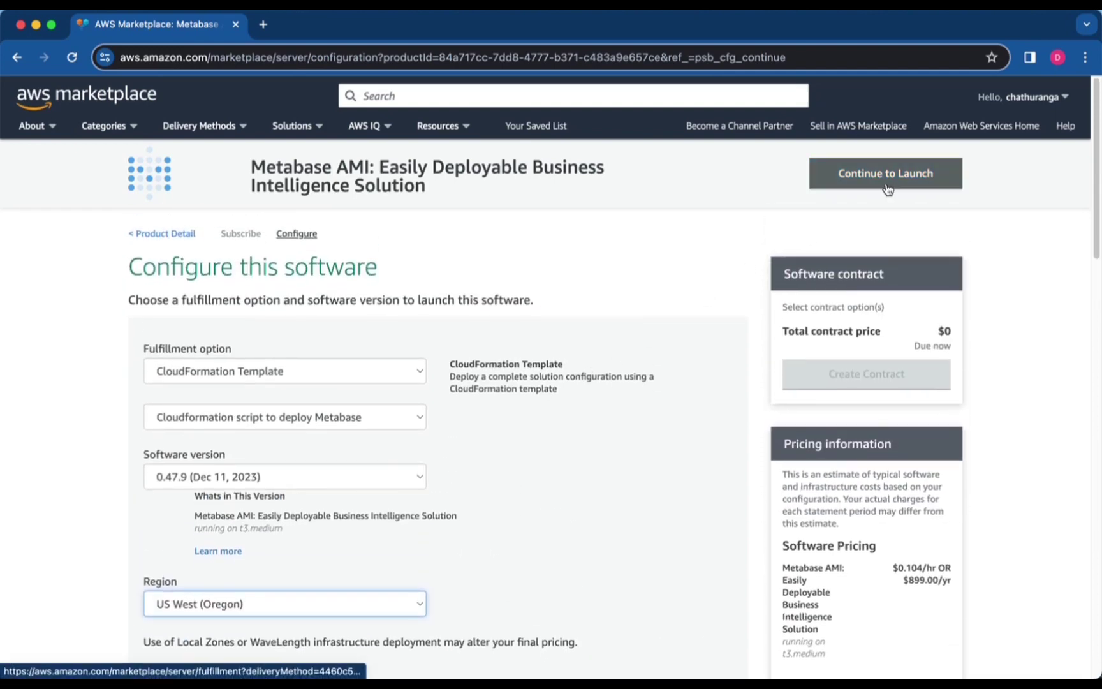
# Launch the configuration with the Launch CloudFormation action
pyautogui.click(887, 188)
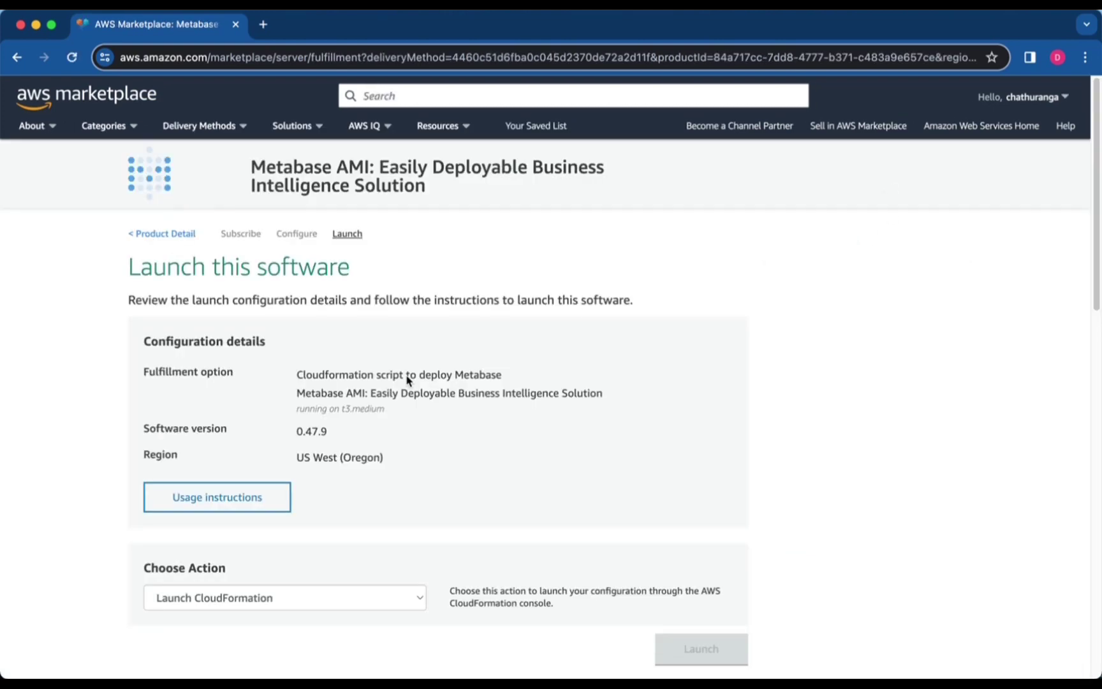
pyautogui.click(361, 597)
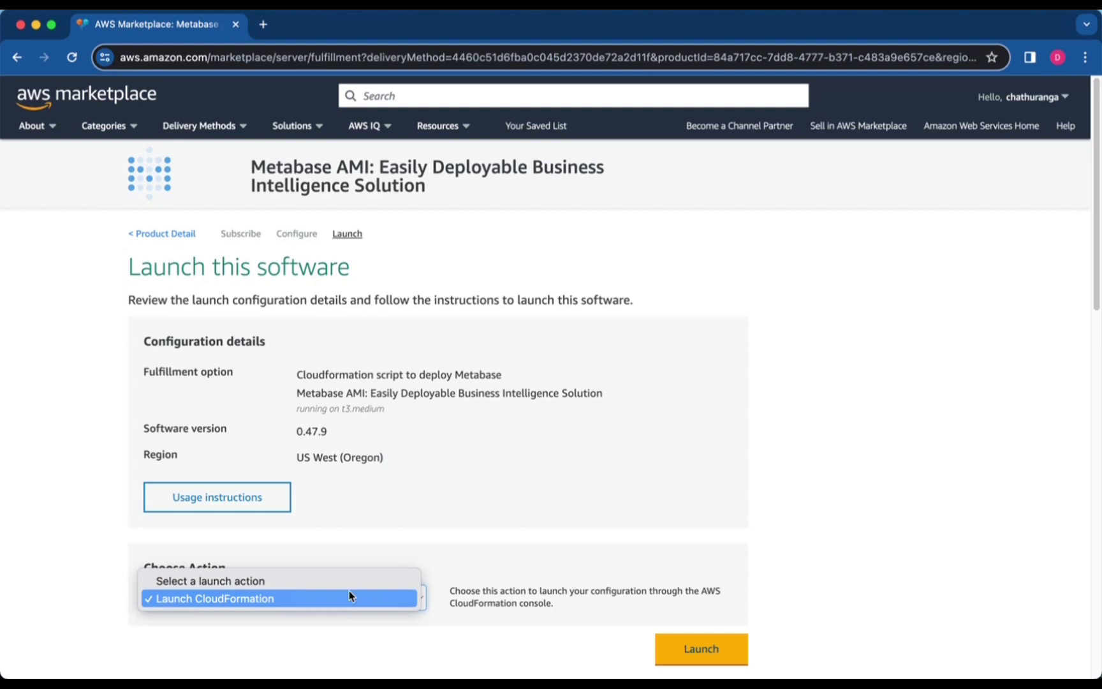
pyautogui.click(260, 599)
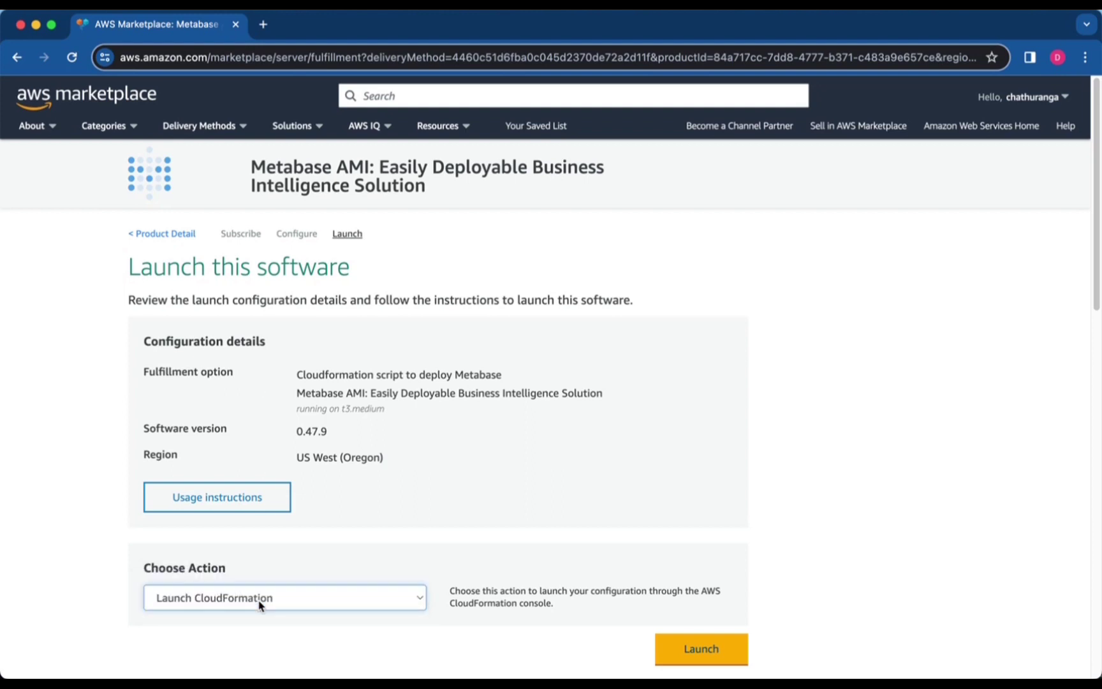
pyautogui.click(668, 656)
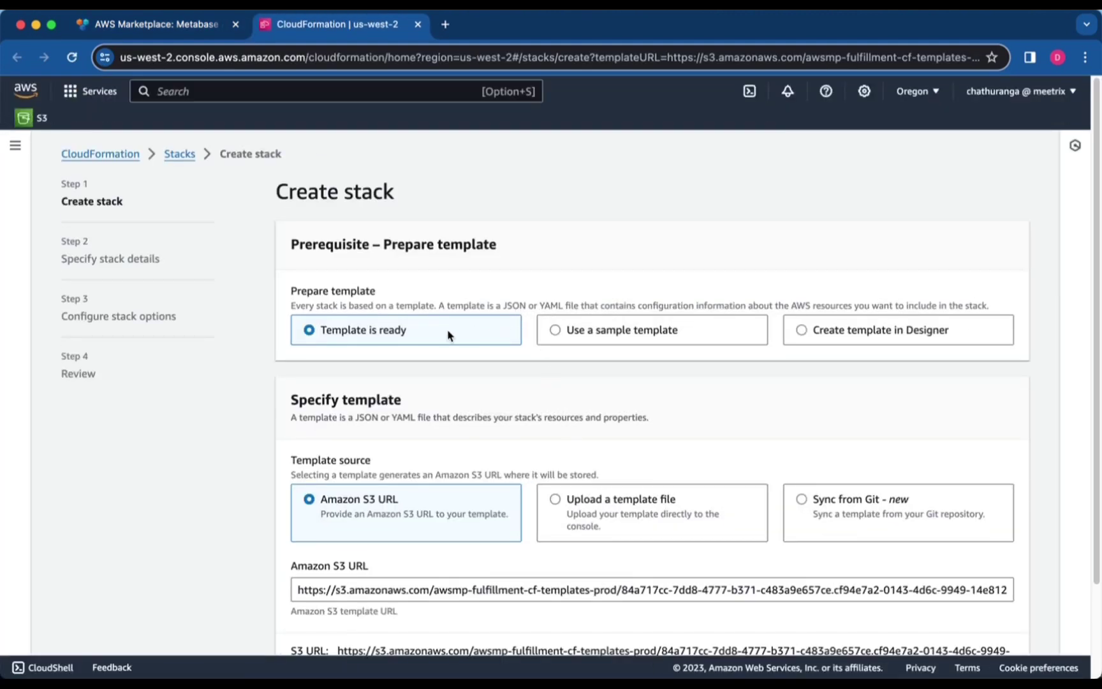
# Keep the pre-filled Amazon S3 template URL and name the stack test-metabase
pyautogui.scroll(-2, 448, 335)
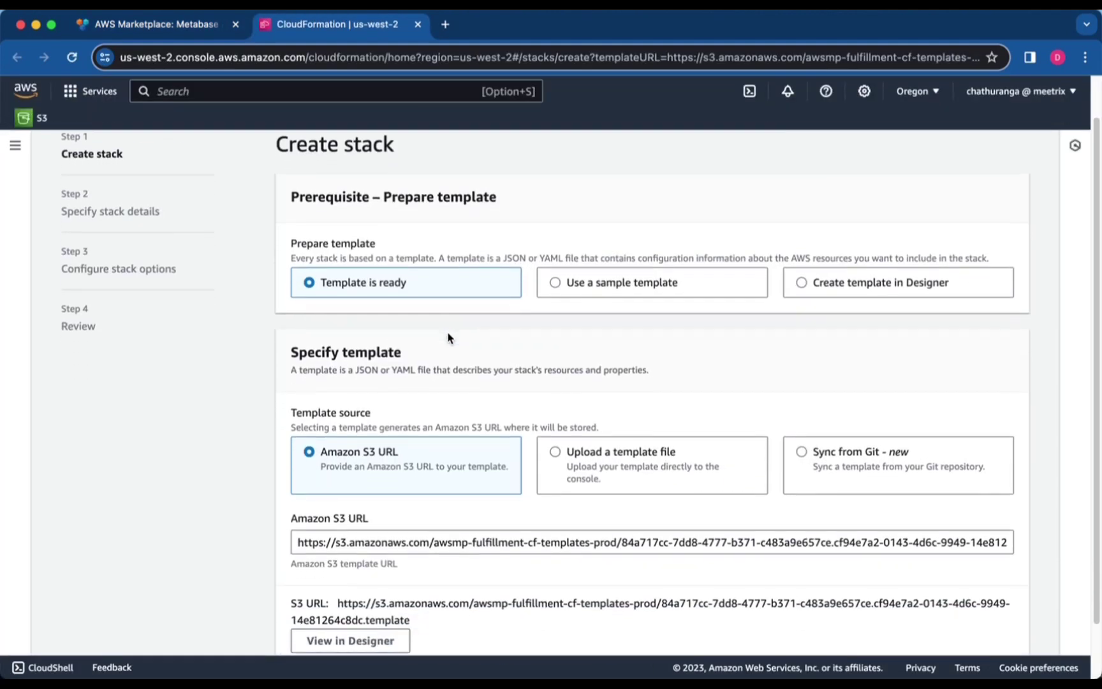
pyautogui.scroll(-2, 414, 485)
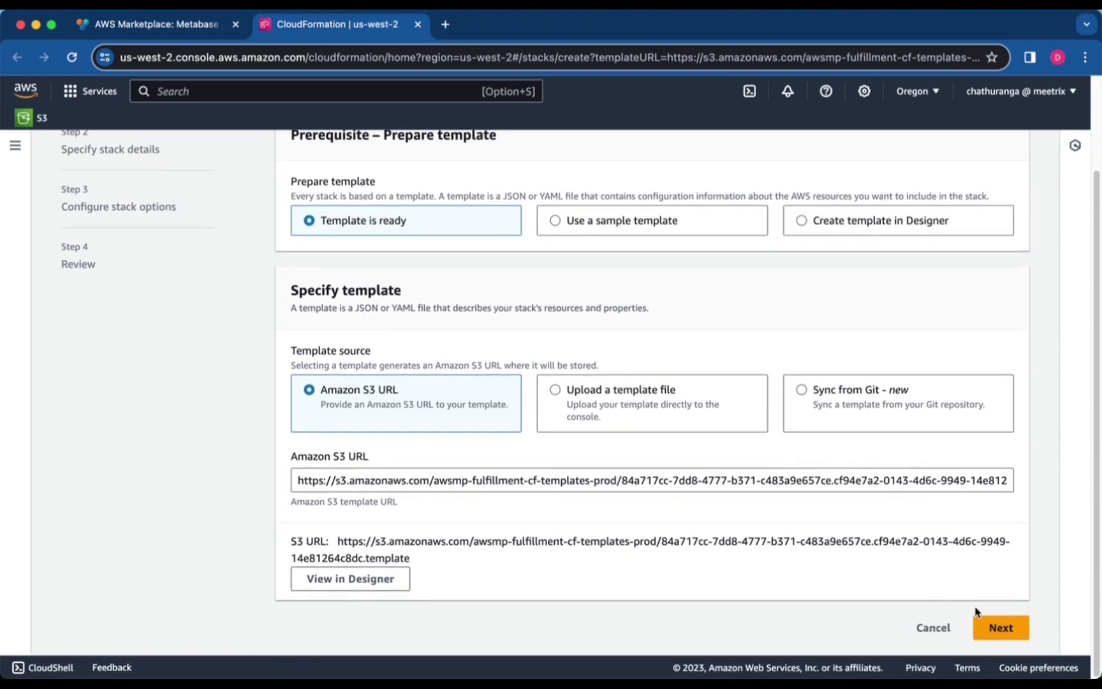
pyautogui.click(1000, 638)
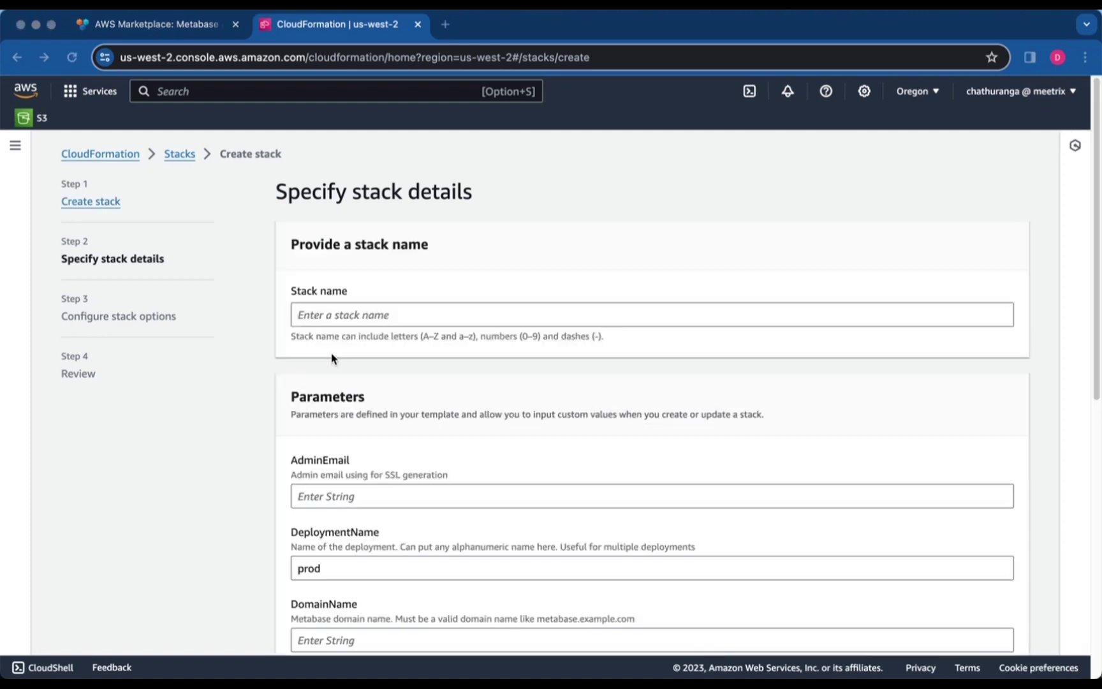
pyautogui.click(357, 312)
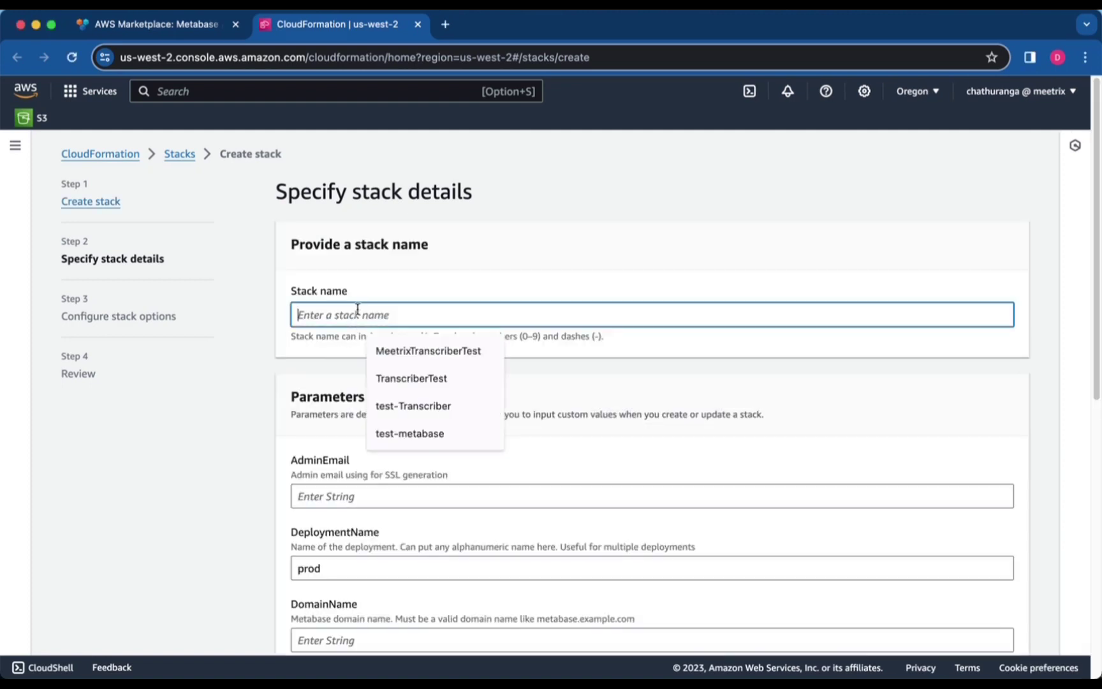
pyautogui.write('test')
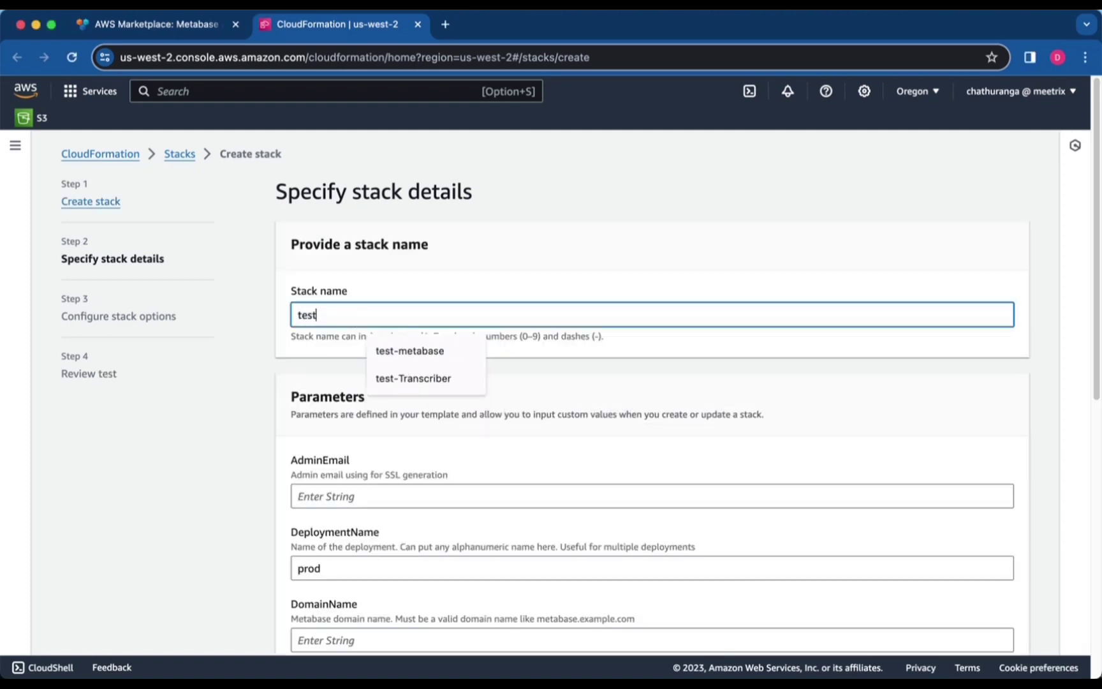
pyautogui.write('-meta')
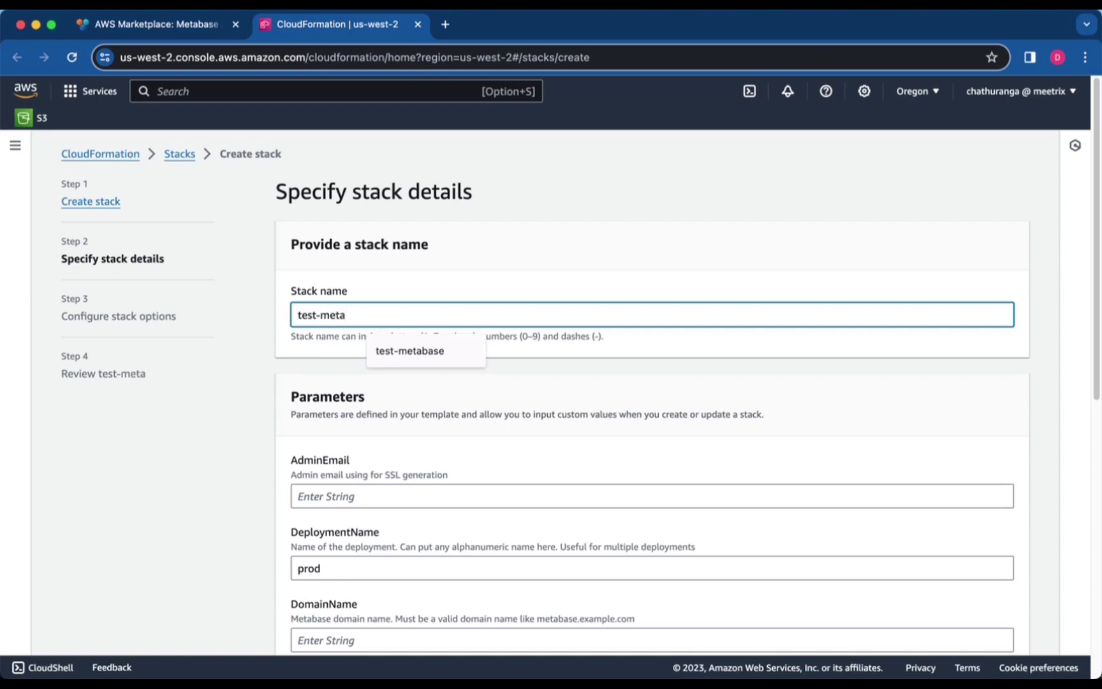
pyautogui.write('base')
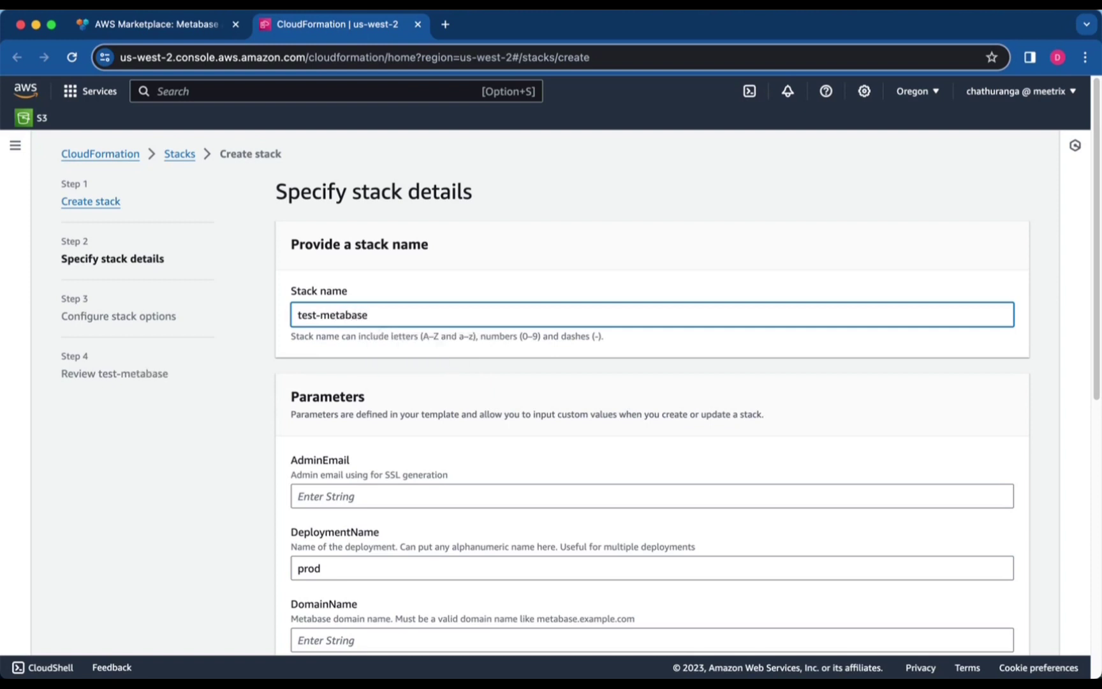
pyautogui.scroll(-5, 370, 337)
# Enter the admin e-mail for SSL and replace the deployment name prod with tes
pyautogui.click(371, 337)
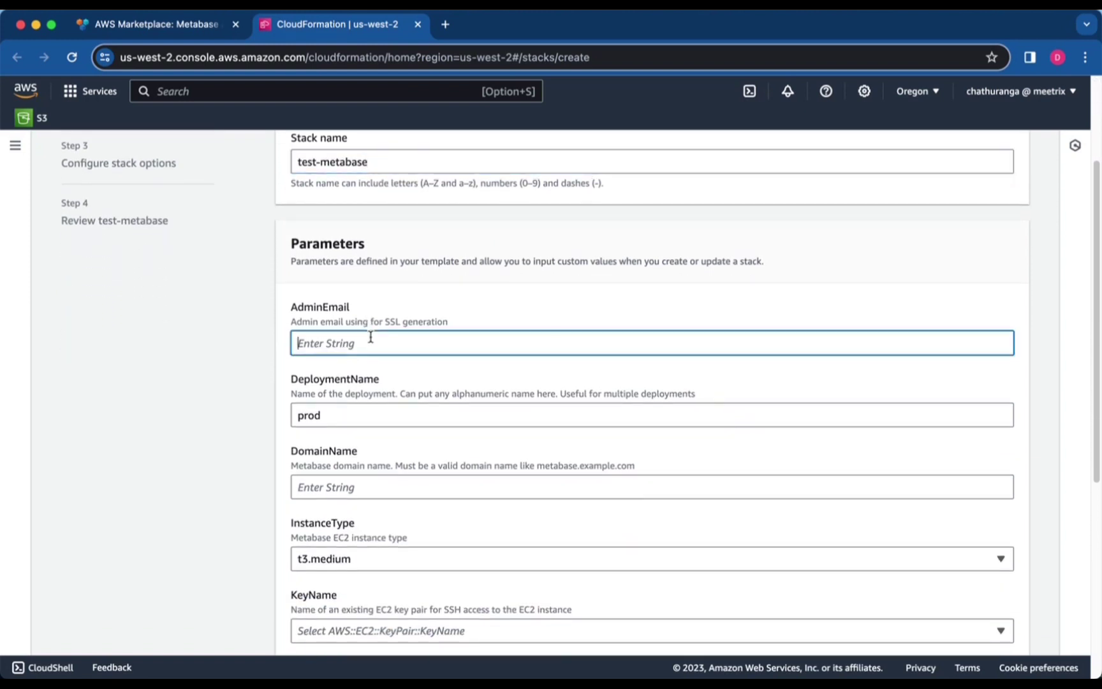
pyautogui.scroll(-2, 367, 344)
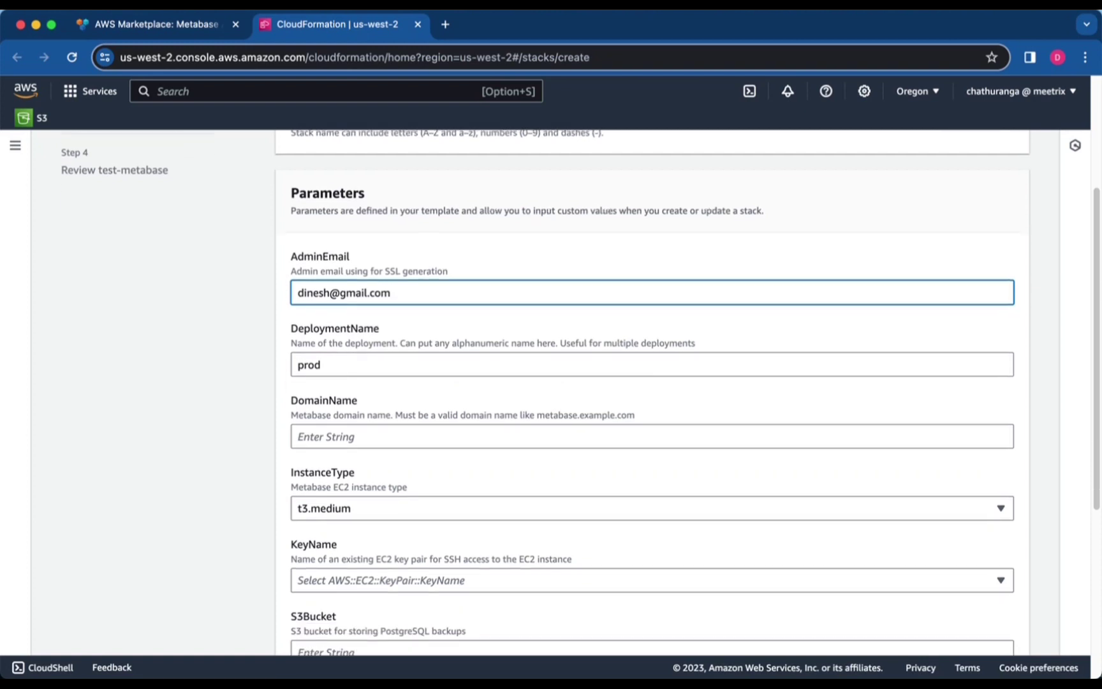
pyautogui.click(368, 352)
pyautogui.doubleClick(368, 352)
pyautogui.write('test')
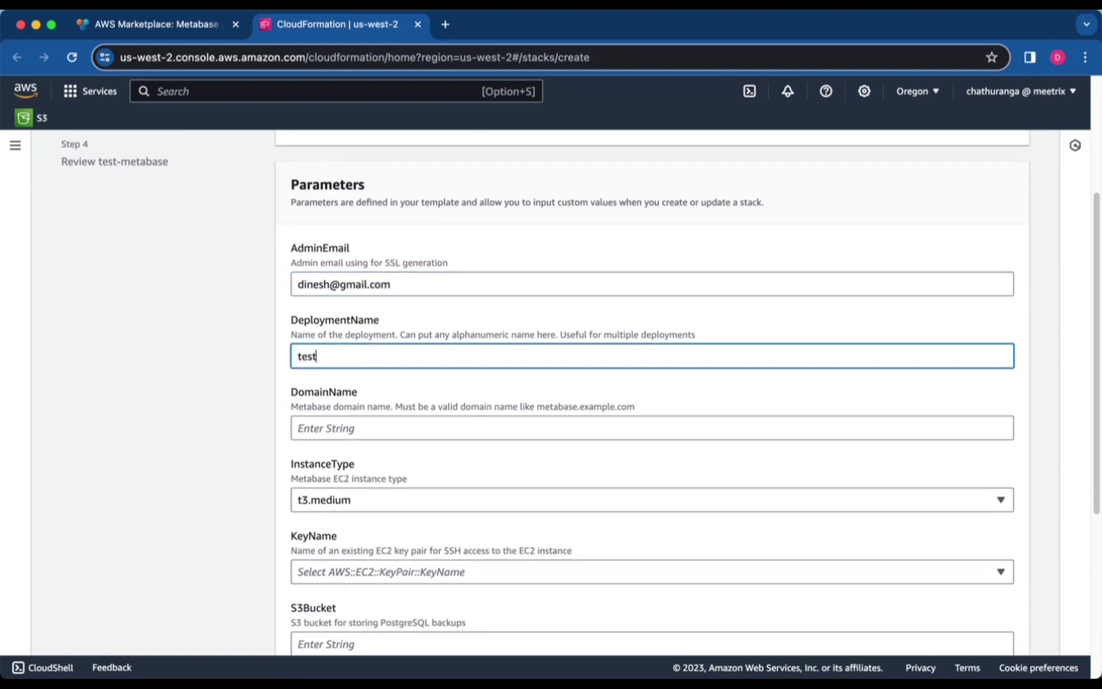
pyautogui.scroll(-2, 367, 355)
# Set the domain name to test.metabase.meetrix.io and choose an SSH key pair
pyautogui.click(367, 355)
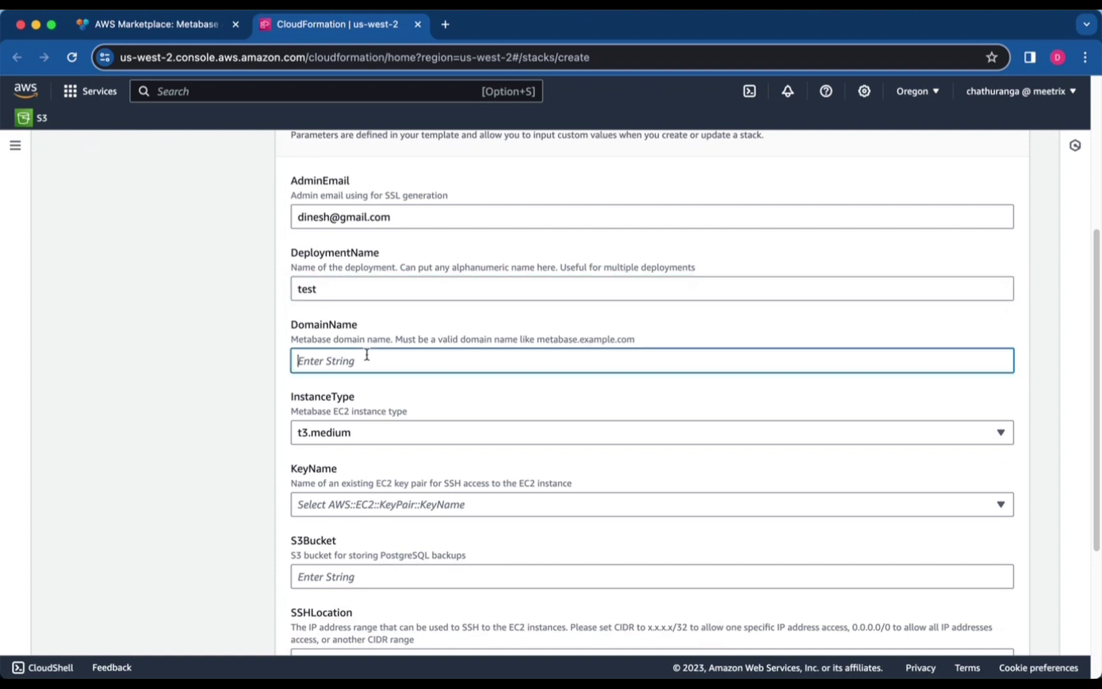
pyautogui.write('test.metabase.meetrix.io')
pyautogui.scroll(-3, 371, 365)
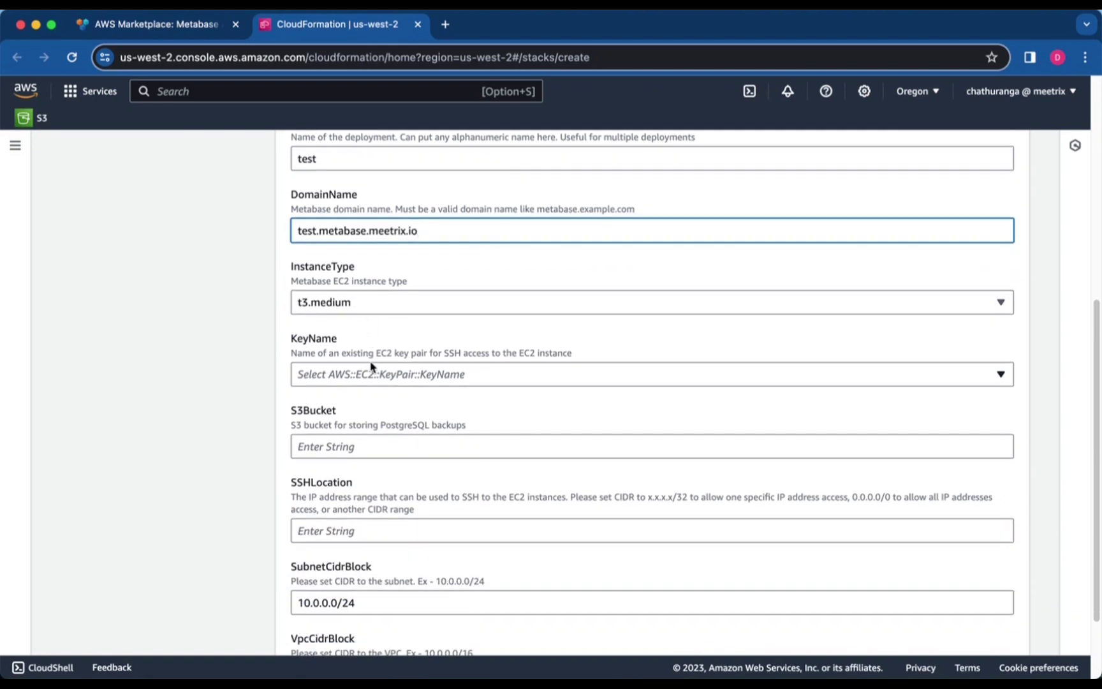
pyautogui.click(371, 369)
pyautogui.scroll(-10, 368, 438)
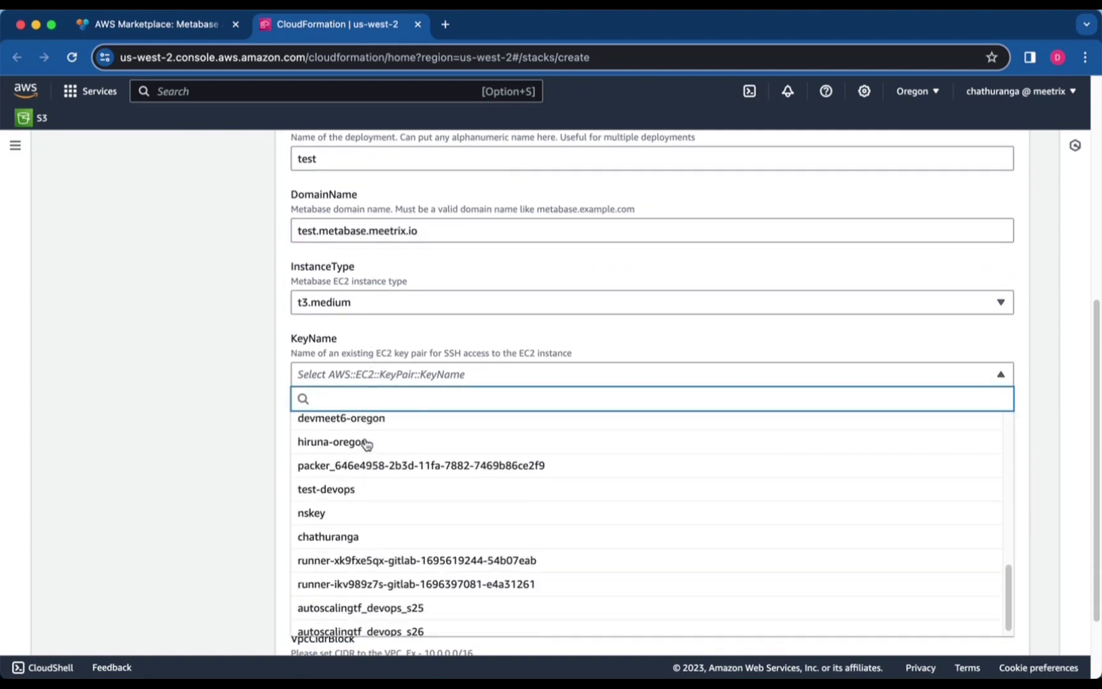
pyautogui.click(352, 526)
pyautogui.scroll(-1, 356, 418)
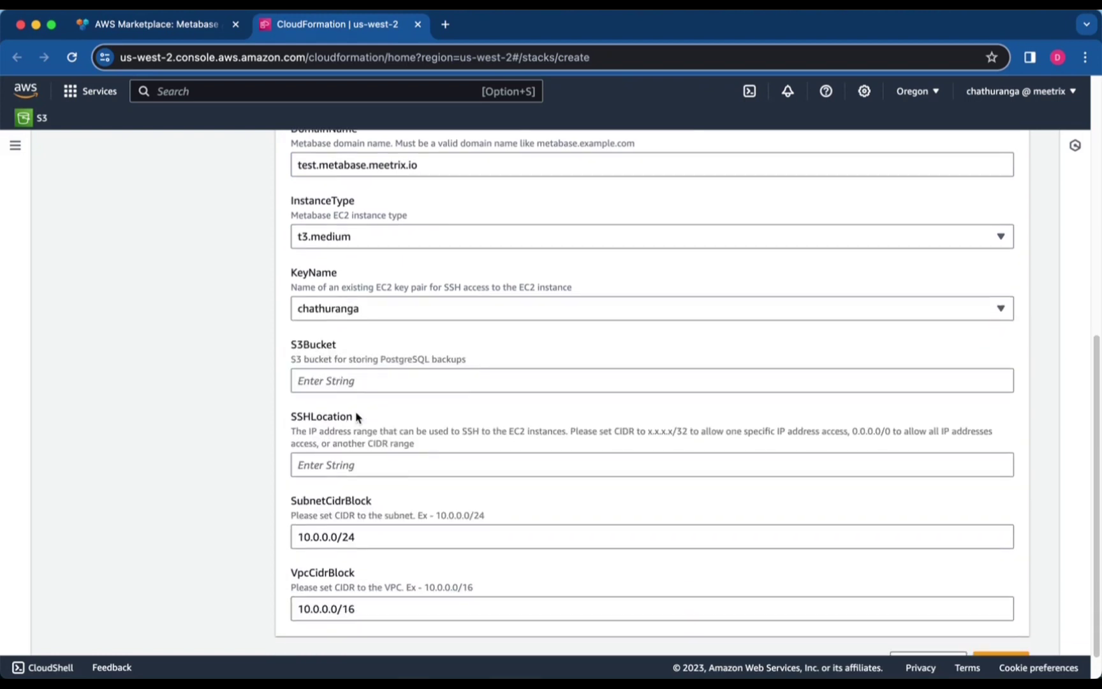
# Set the S3 bucket to awsbuckettest93 and SSHLocation to 0.0.0.0/0
pyautogui.click(352, 360)
pyautogui.write('aw')
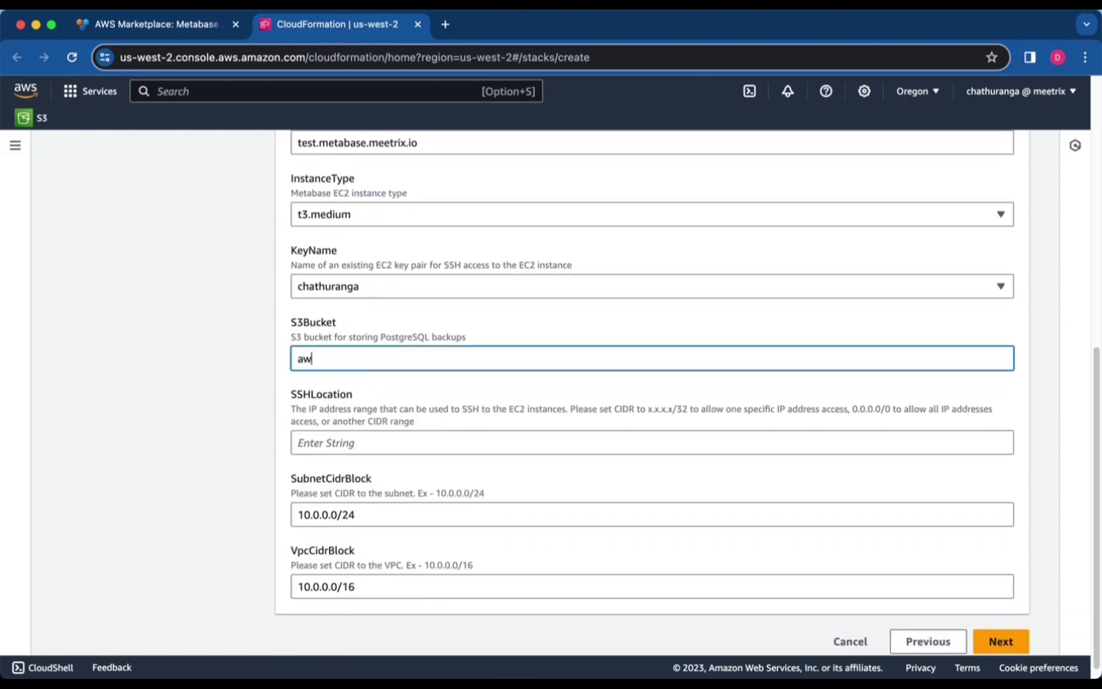
pyautogui.write('sbuckettest93')
pyautogui.scroll(-1, 344, 358)
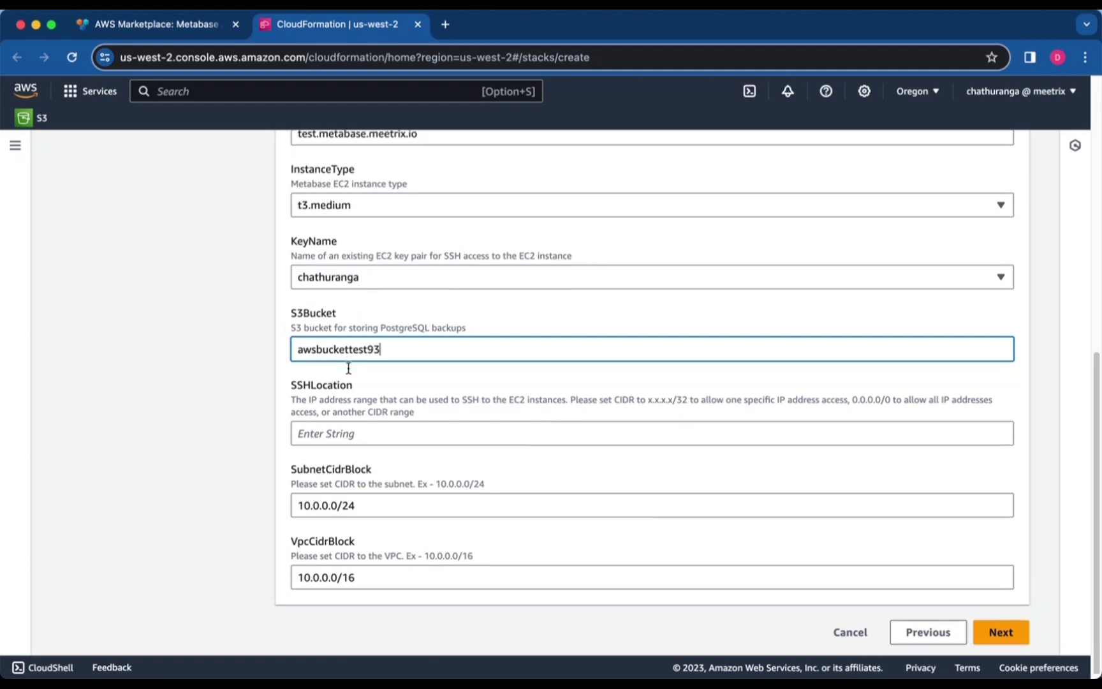
pyautogui.click(349, 426)
pyautogui.write('0')
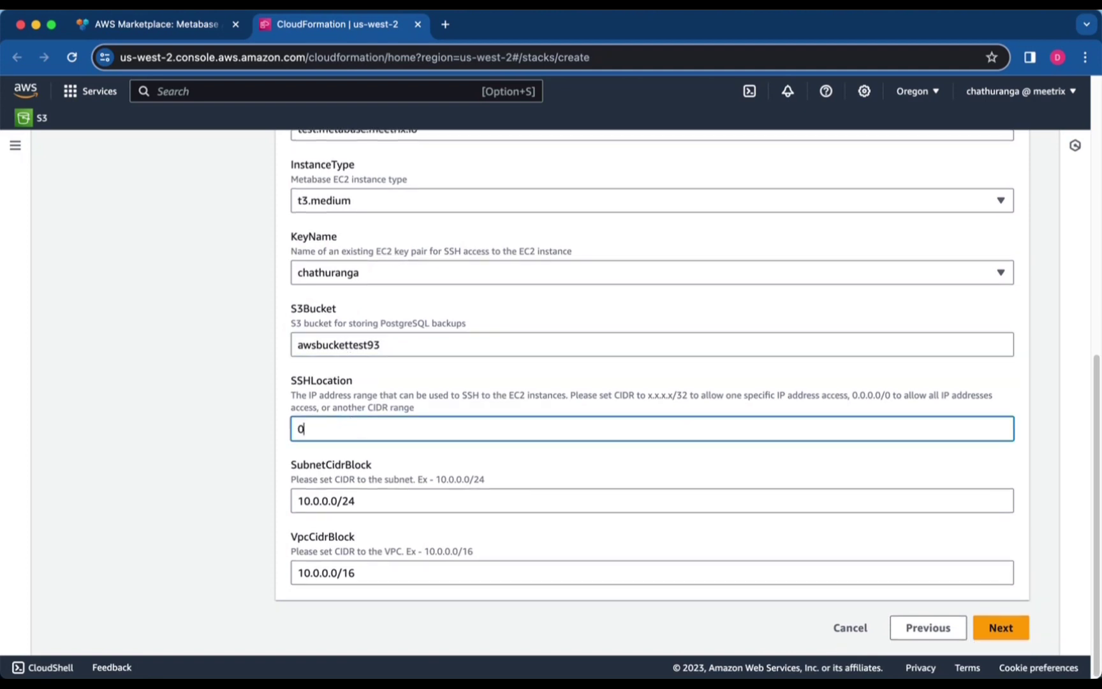
pyautogui.write('.0.0.0/0')
pyautogui.scroll(15, 350, 425)
pyautogui.scroll(-3, 348, 423)
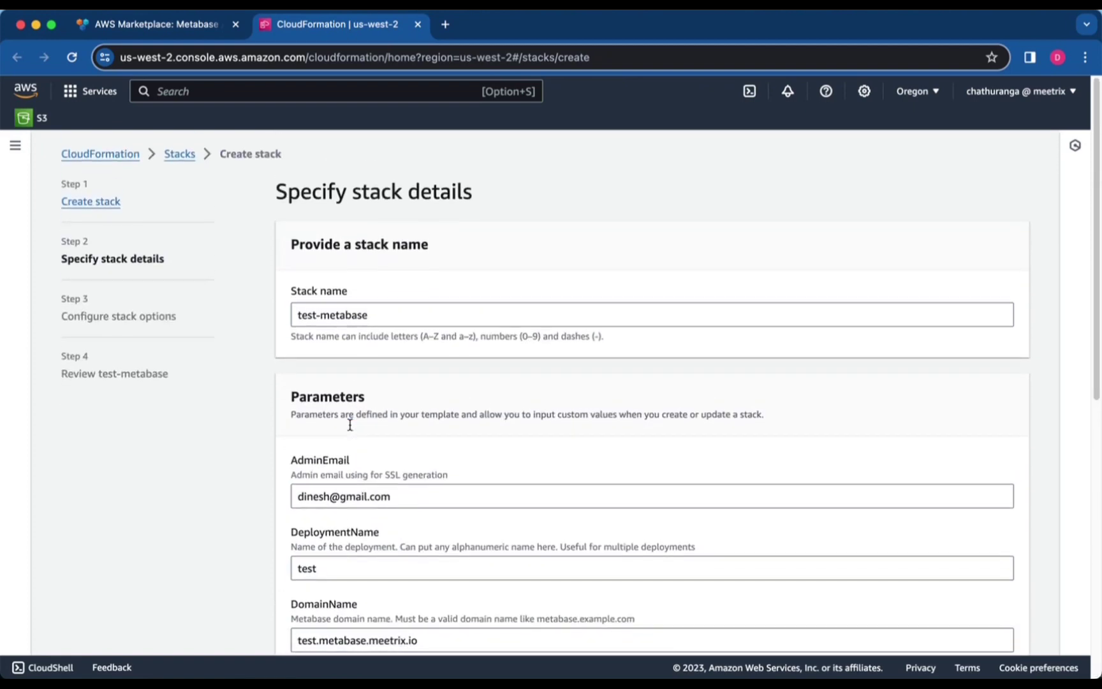
pyautogui.scroll(-3, 349, 423)
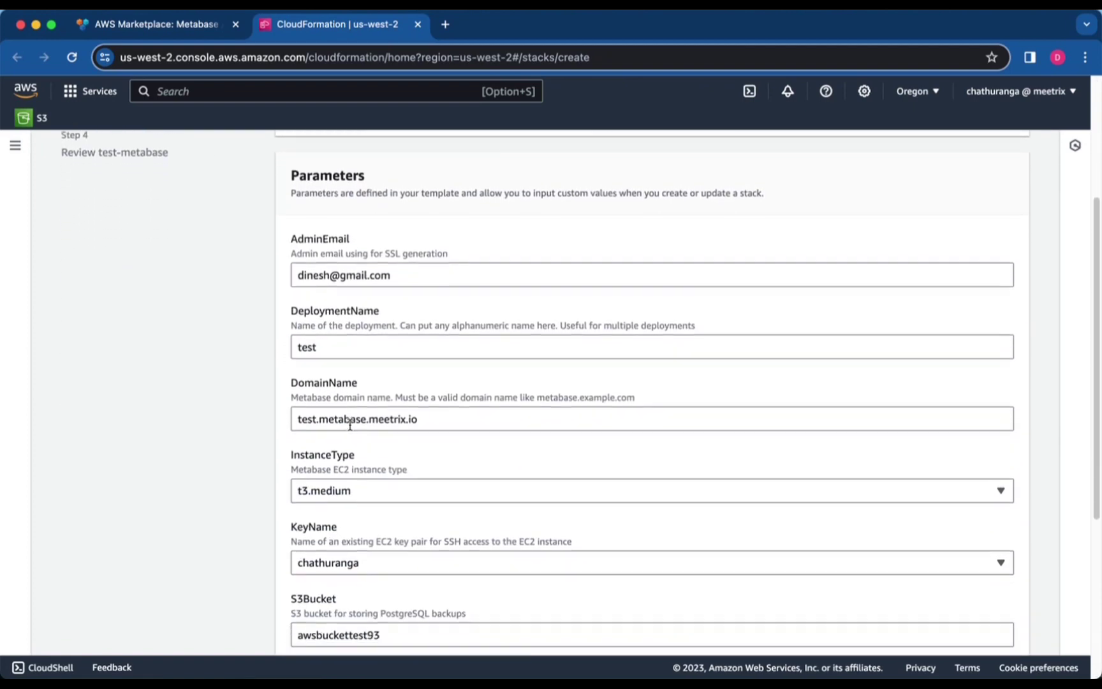
pyautogui.scroll(-6, 349, 424)
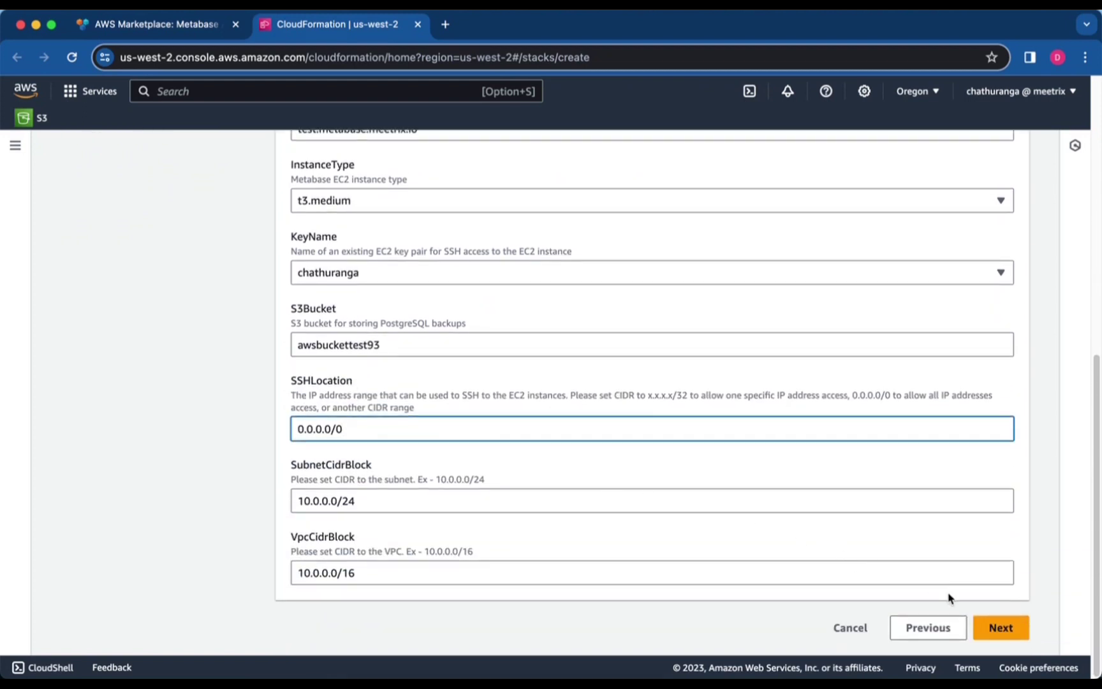
# Set stack failure behaviour to delete all newly created resources and continue to review
pyautogui.click(993, 628)
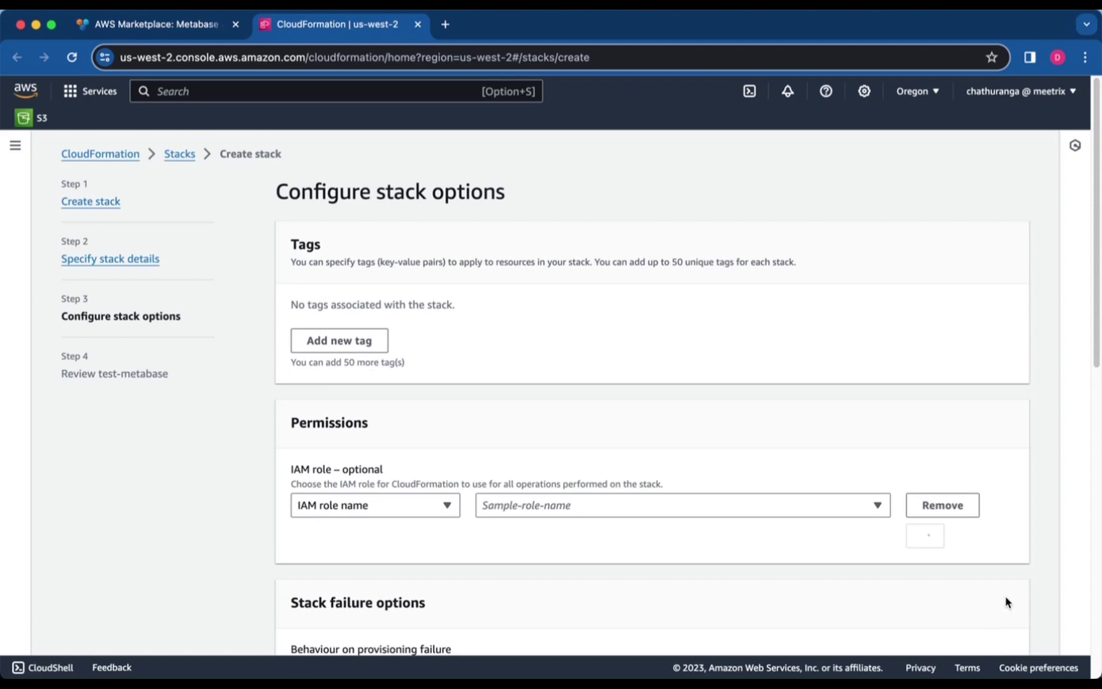
pyautogui.scroll(-2, 911, 506)
pyautogui.scroll(-8, 911, 506)
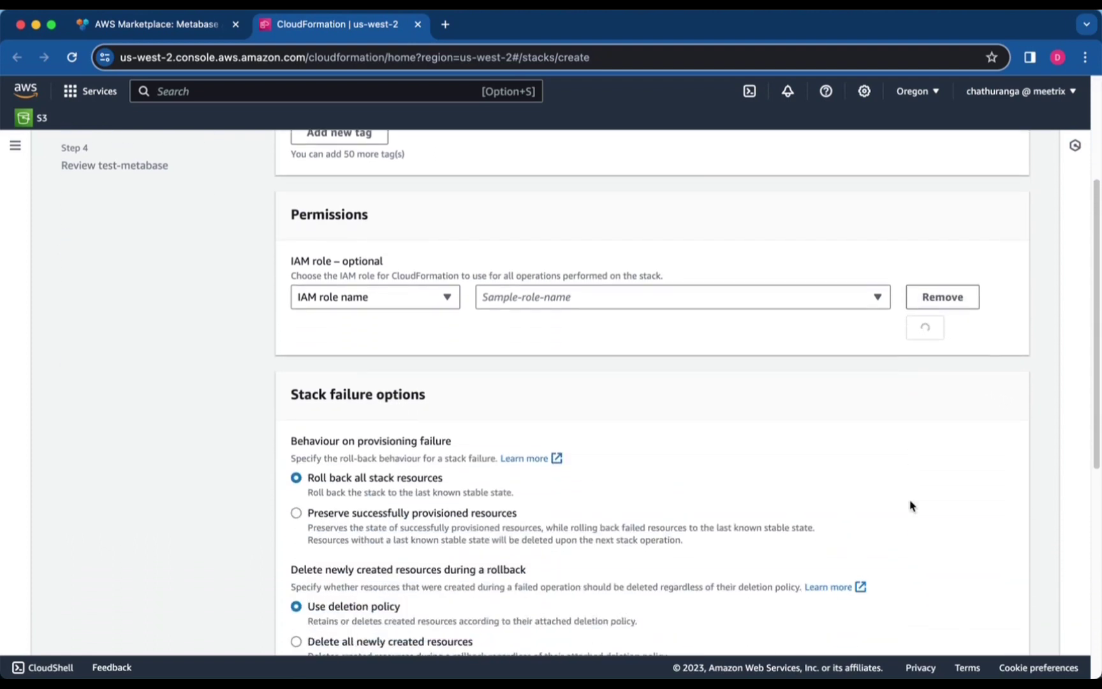
pyautogui.scroll(-3, 913, 498)
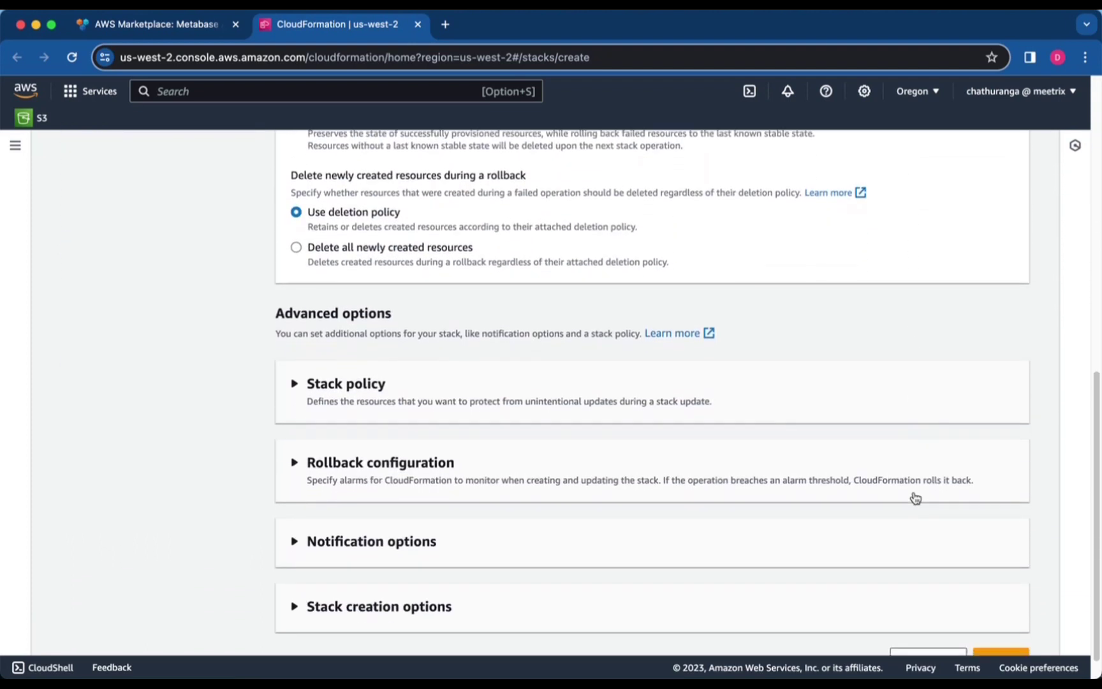
pyautogui.scroll(4, 765, 428)
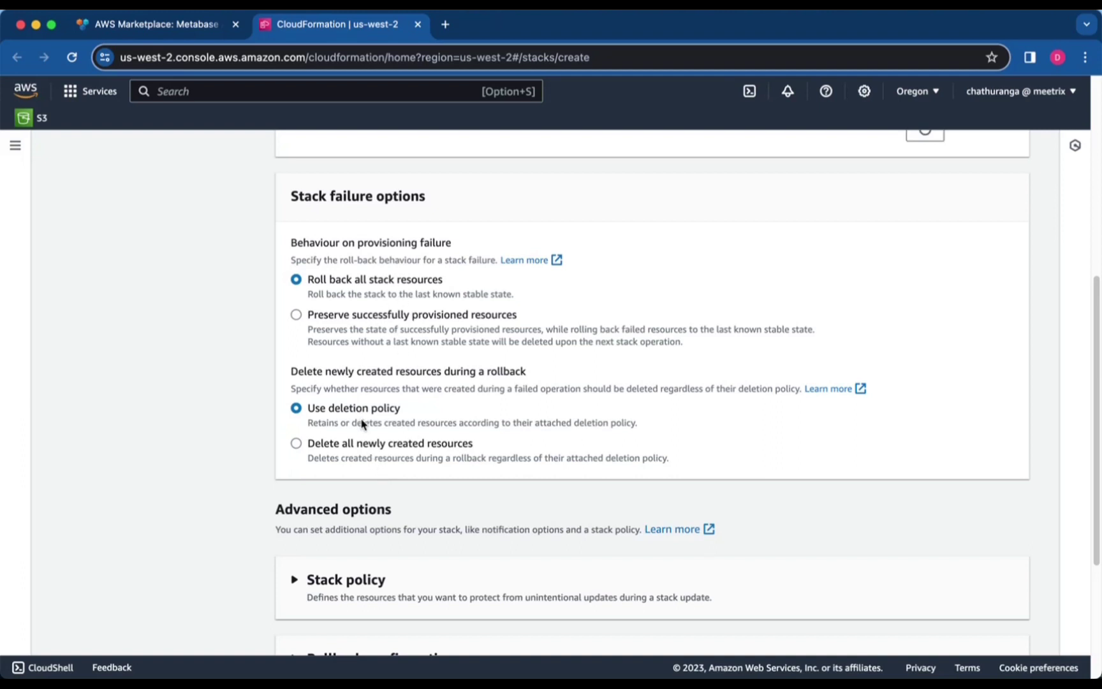
pyautogui.click(363, 444)
pyautogui.scroll(-4, 516, 470)
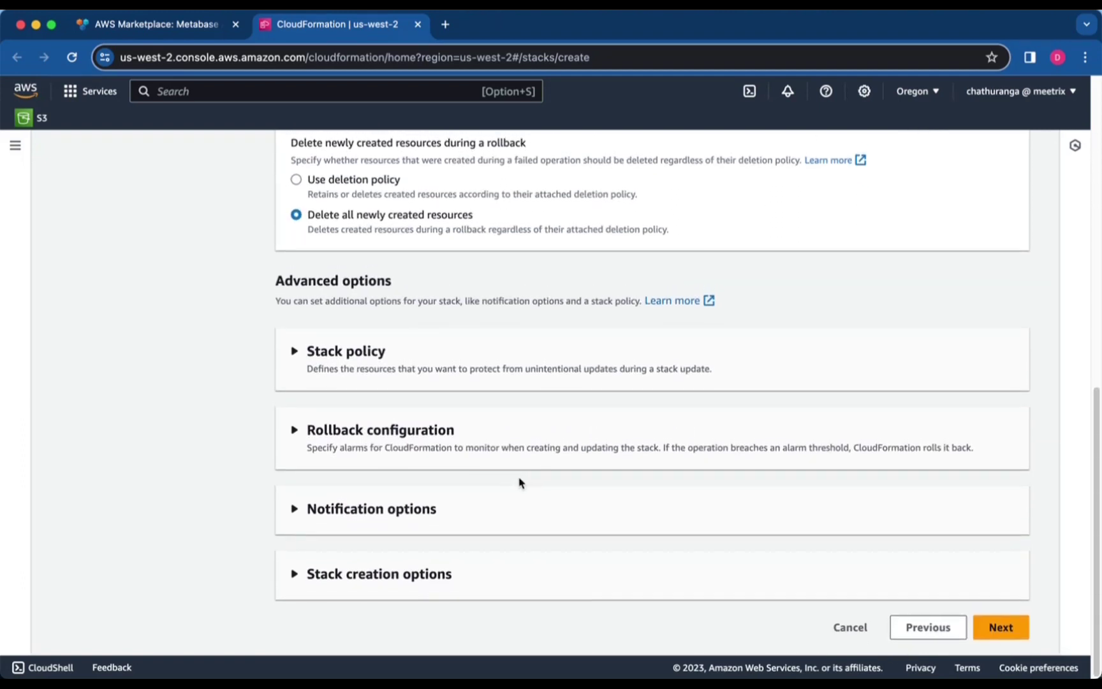
pyautogui.click(998, 632)
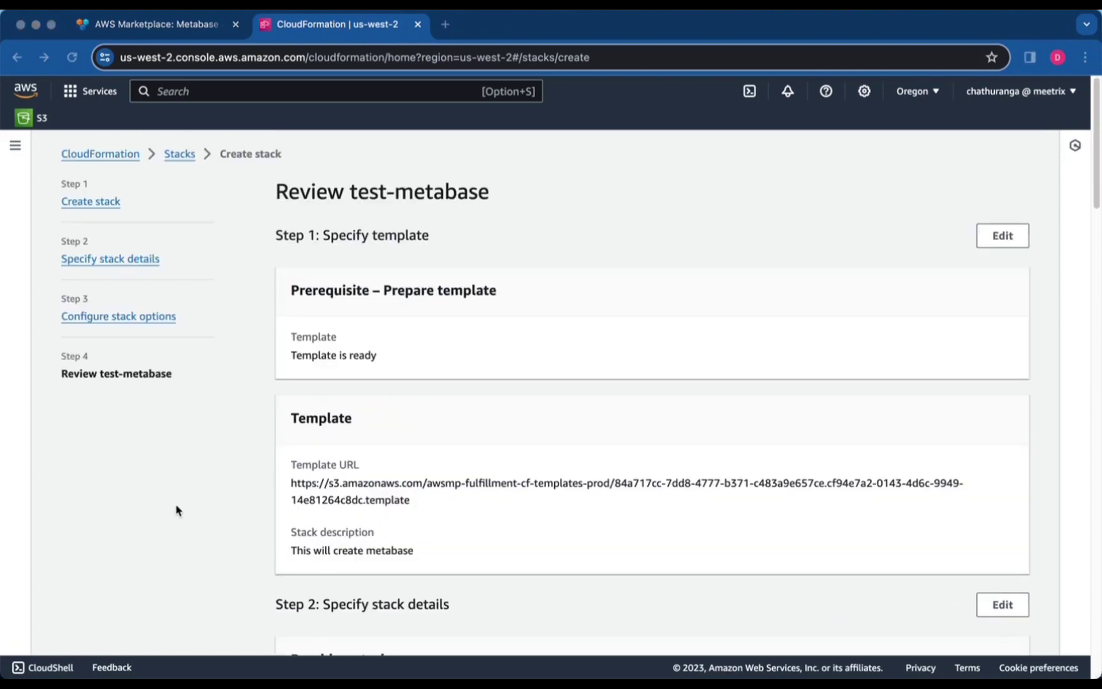
# Tick the IAM capabilities acknowledgement and submit the test-metabase stack
pyautogui.scroll(-2, 181, 489)
pyautogui.scroll(-9, 182, 489)
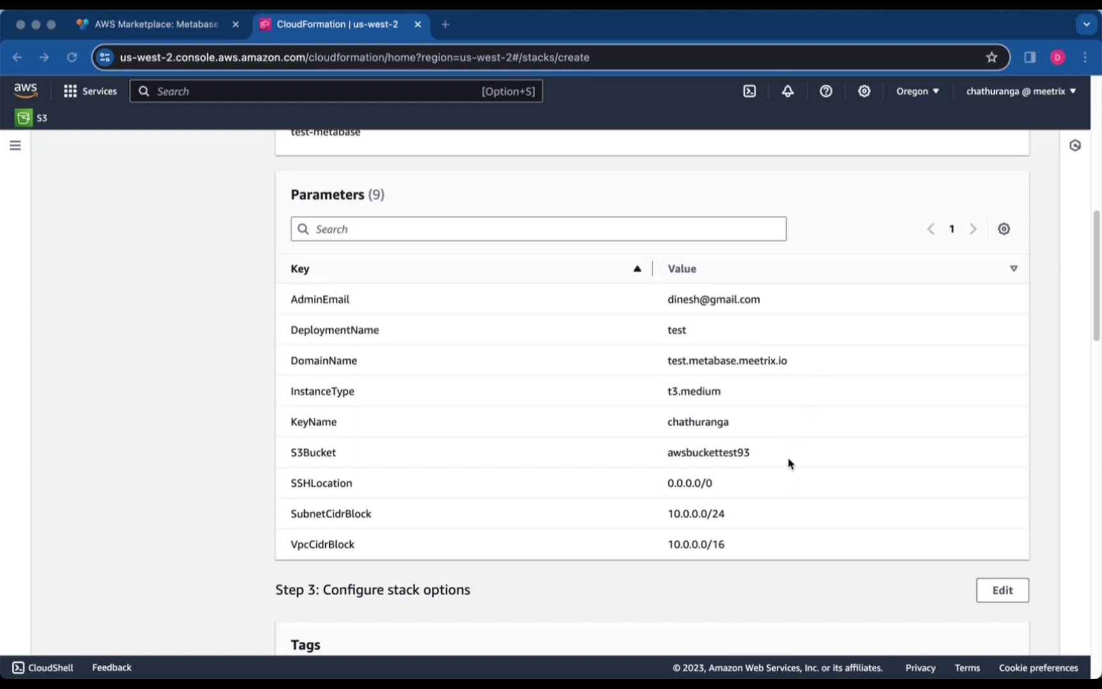
pyautogui.scroll(-10, 793, 471)
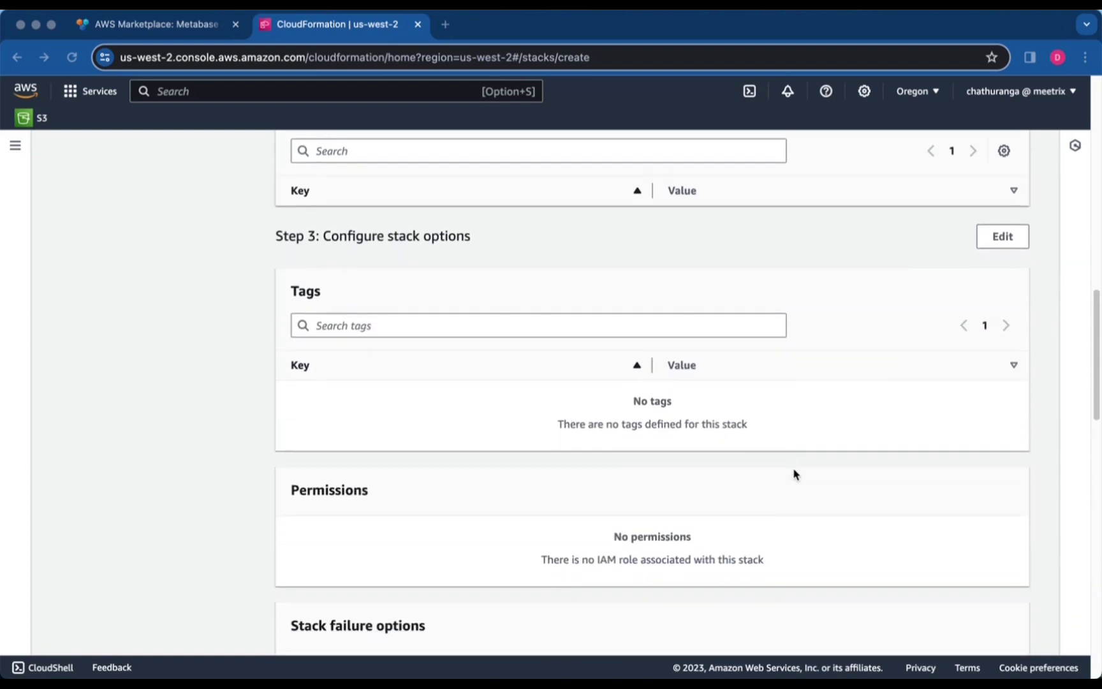
pyautogui.scroll(-15, 790, 475)
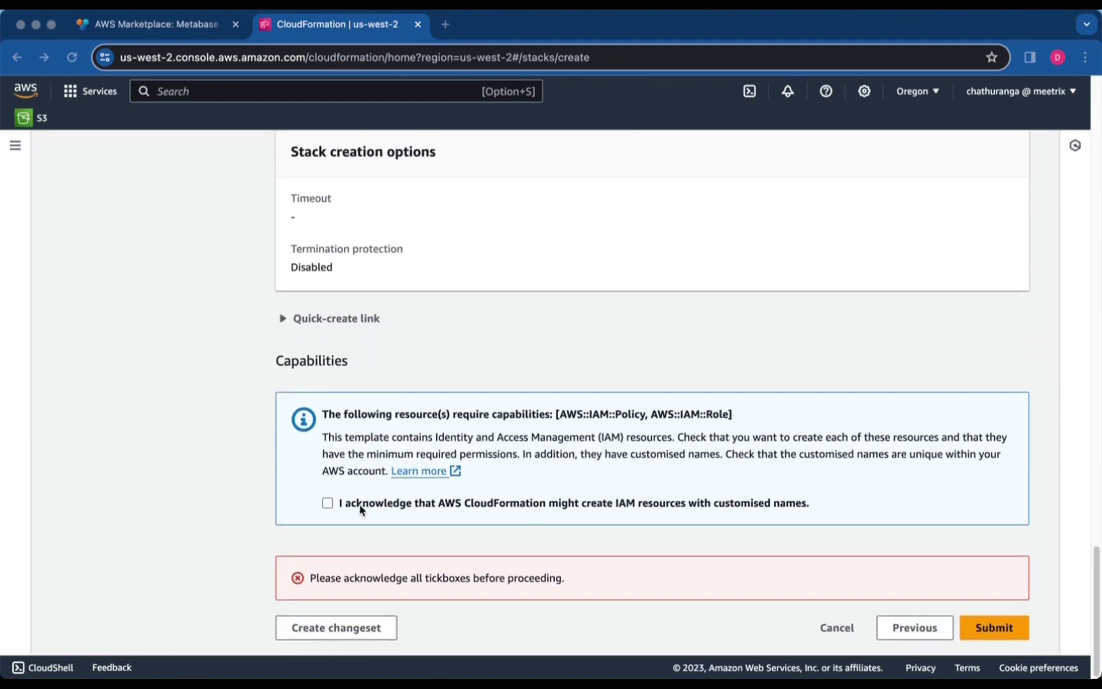
pyautogui.click(359, 507)
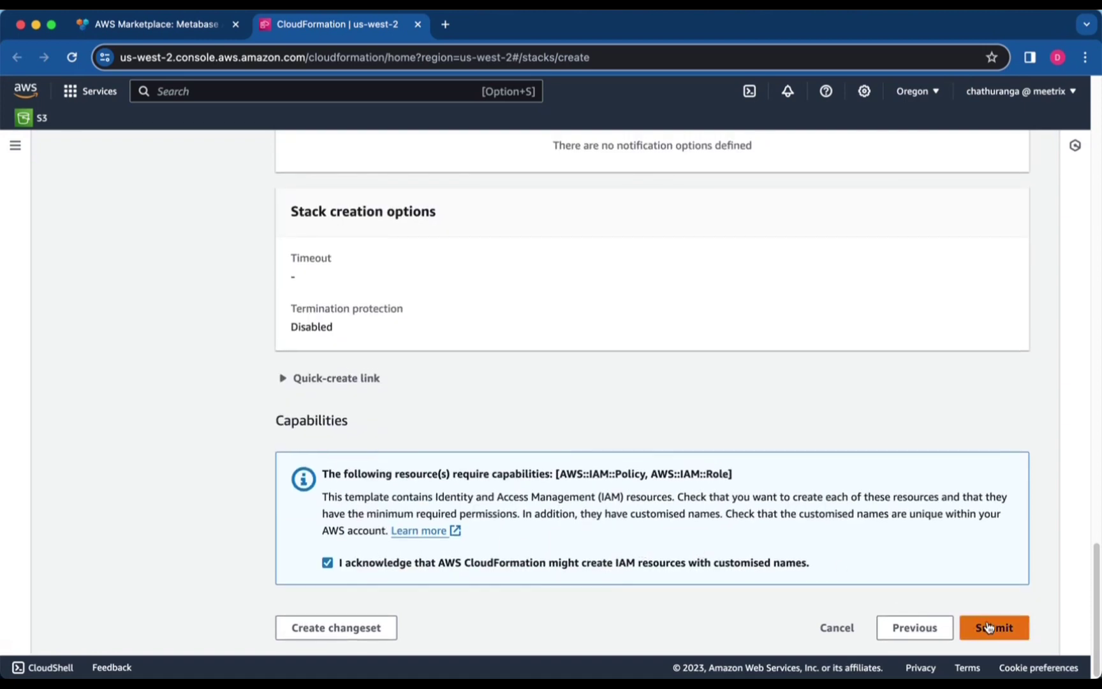
pyautogui.click(988, 627)
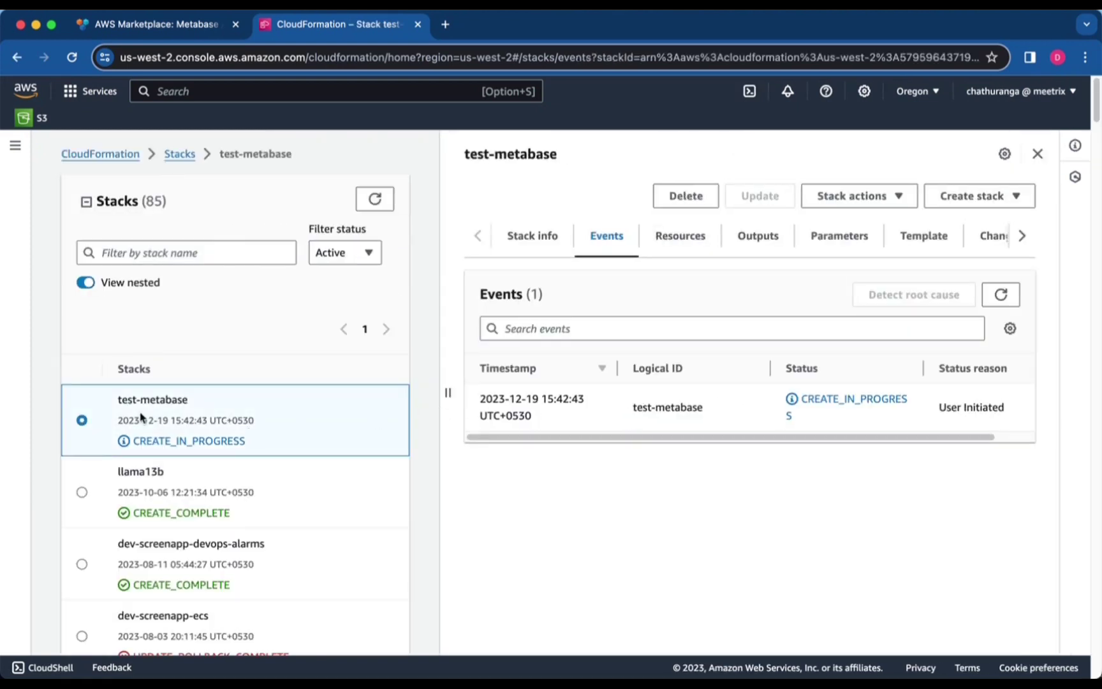
# Filter the stack list to test-metabase
pyautogui.tripleClick(152, 396)
pyautogui.press('super+c')
pyautogui.click(169, 253)
pyautogui.press('super+v')
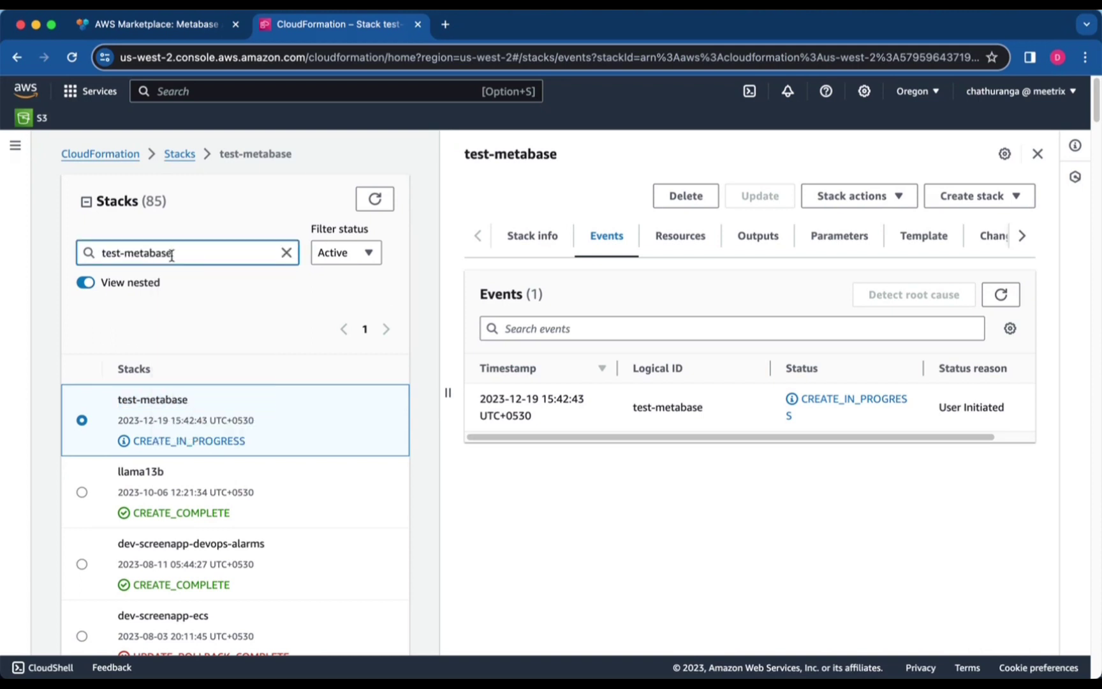
pyautogui.click(312, 516)
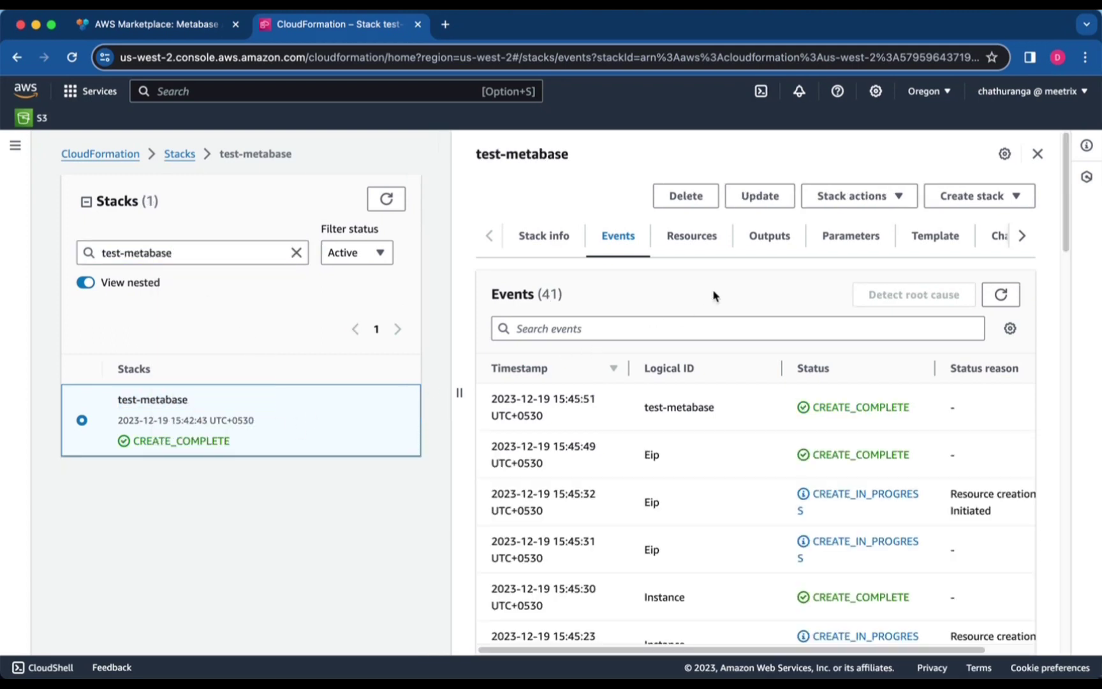
# Copy the PublicIp output 35.155.237.189 from the stack's Outputs
pyautogui.click(755, 247)
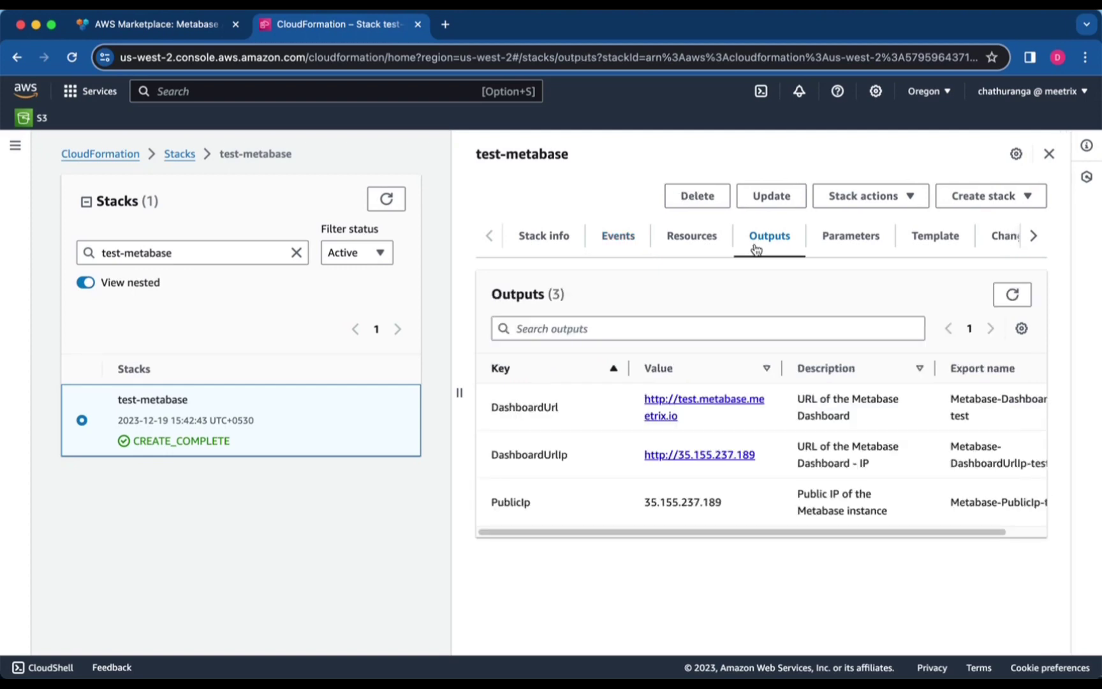
pyautogui.doubleClick(682, 503)
pyautogui.rightClick(683, 504)
pyautogui.click(706, 511)
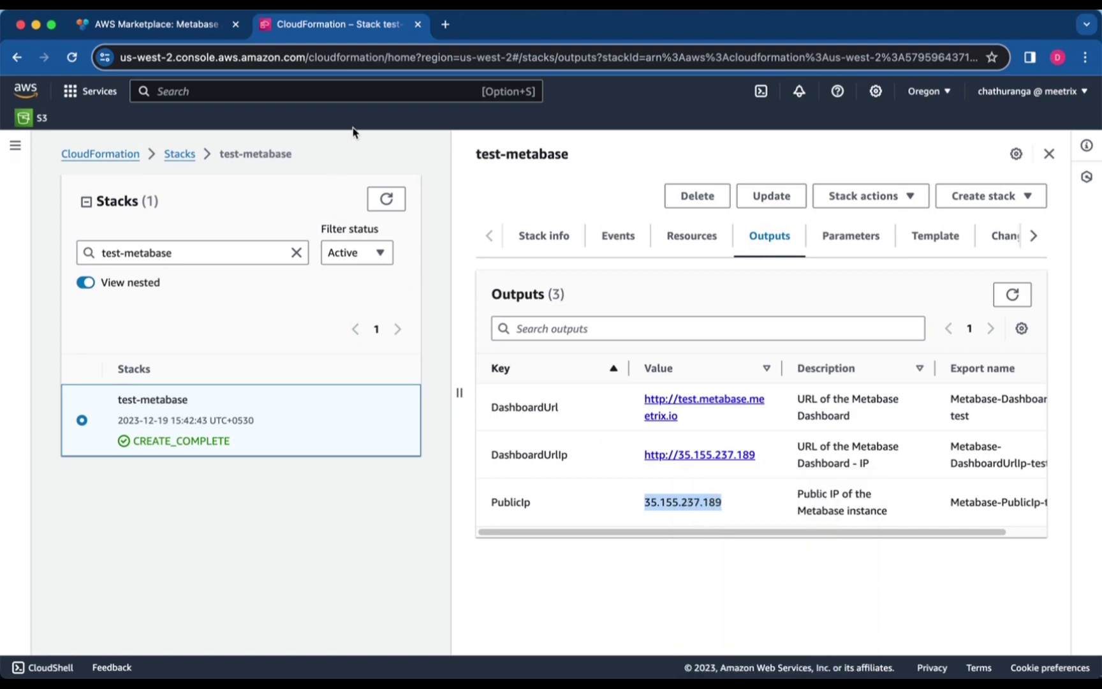
pyautogui.click(357, 89)
# Open Route 53 in a new tab and go to the meetrix.io hosted zone
pyautogui.write('route')
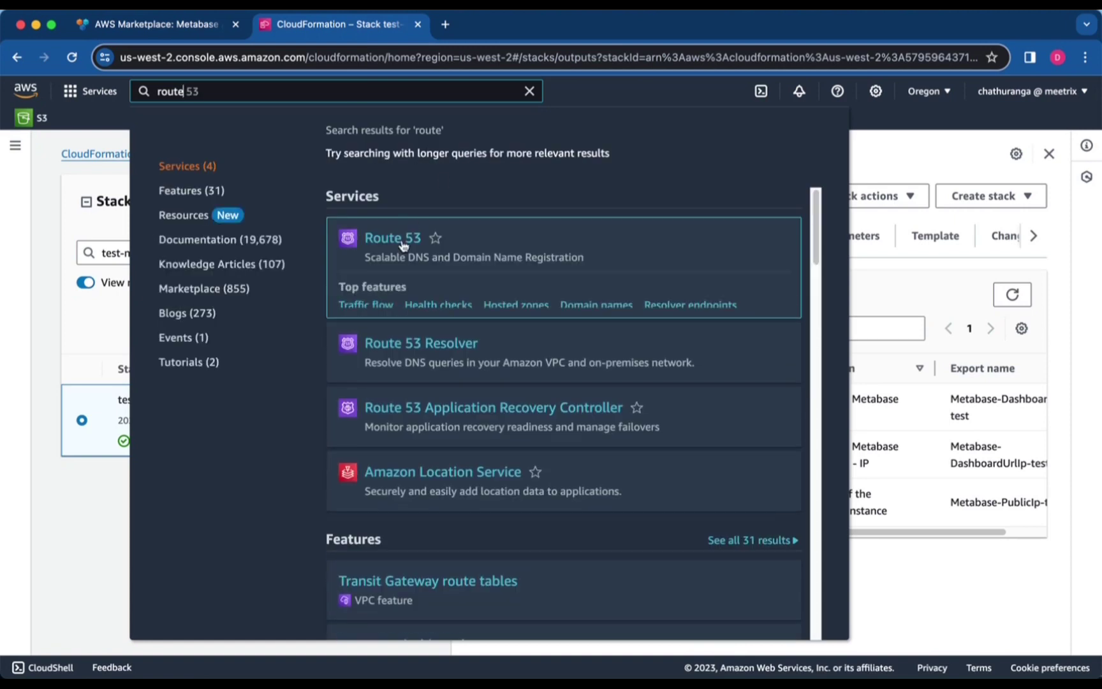
pyautogui.rightClick(402, 242)
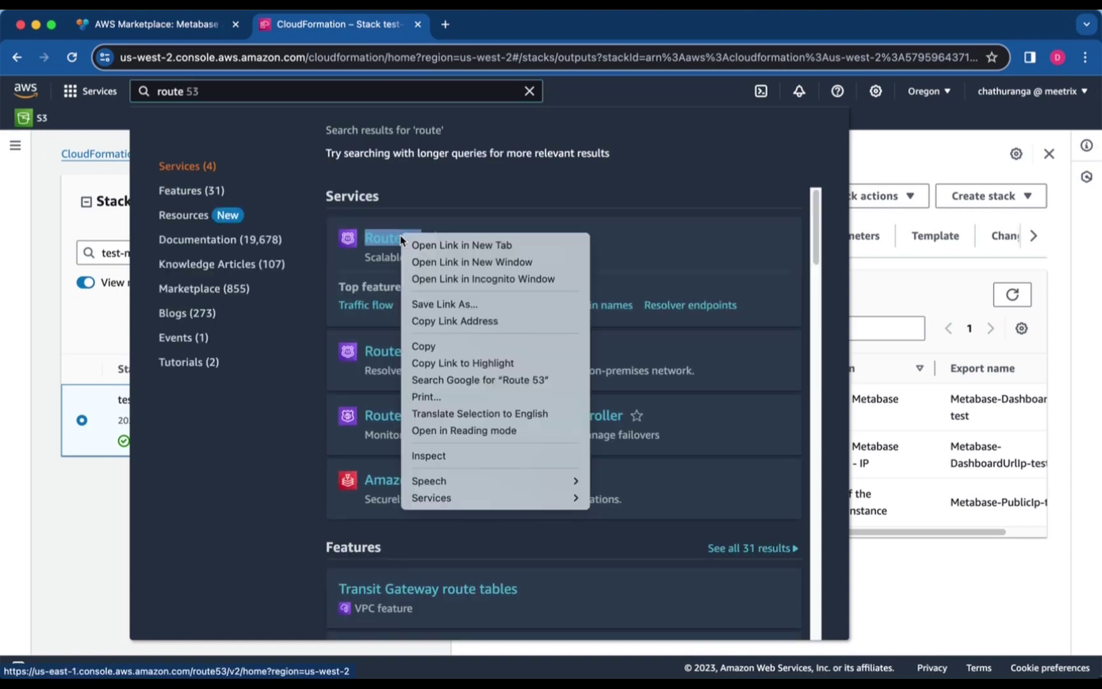
pyautogui.click(421, 244)
pyautogui.click(530, 93)
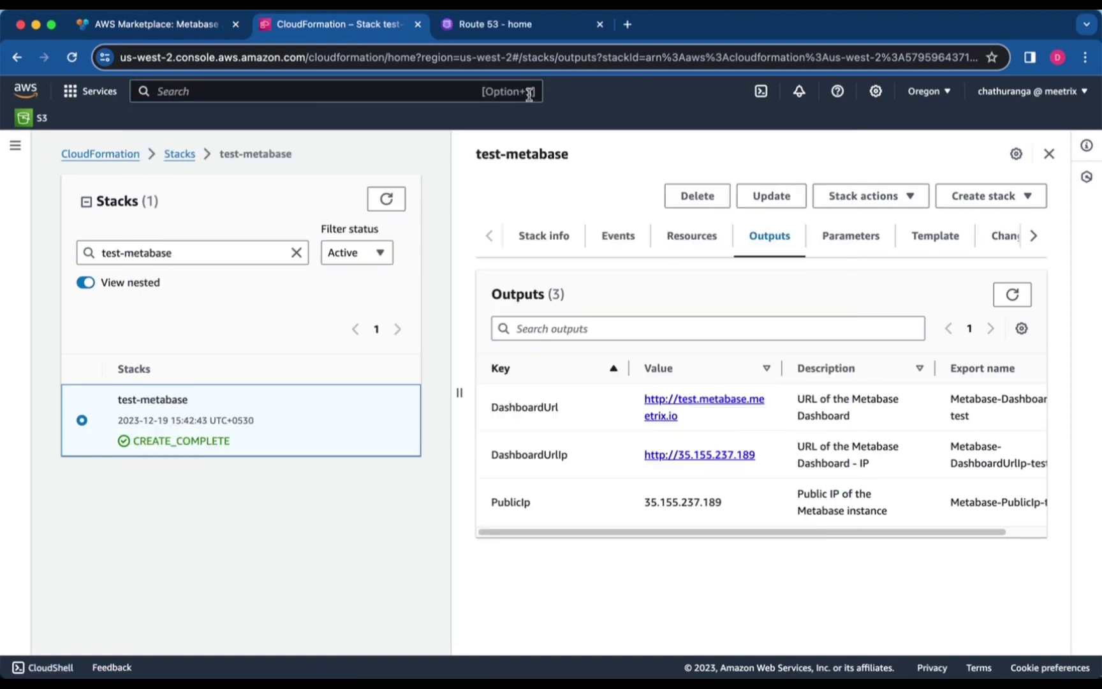
pyautogui.click(520, 29)
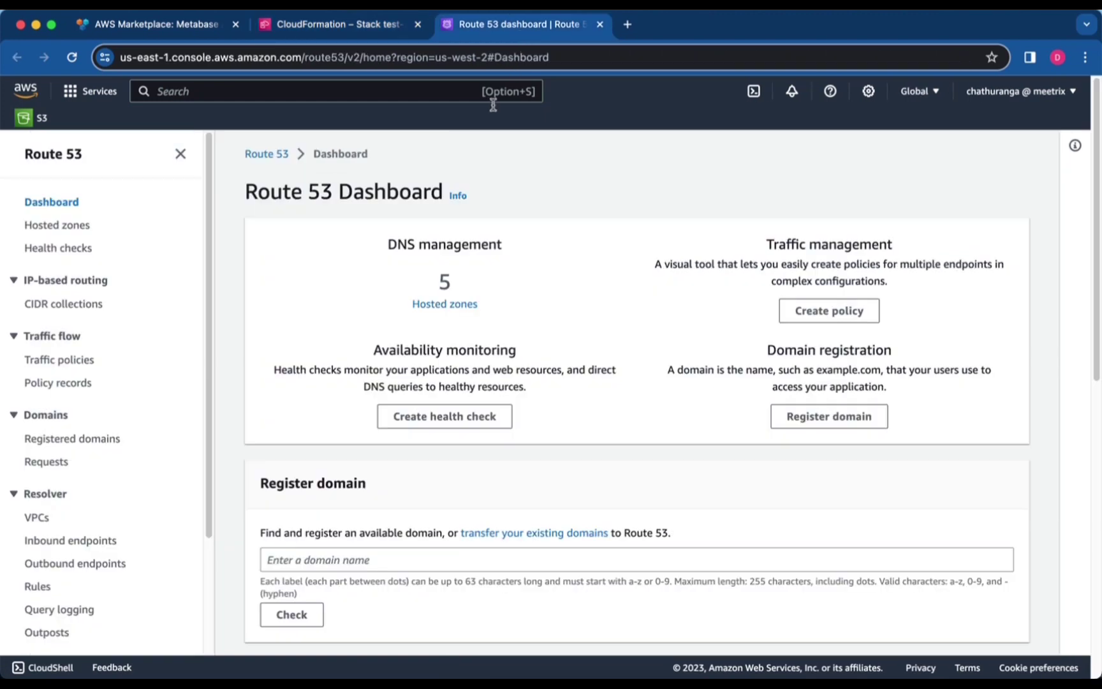
pyautogui.click(77, 226)
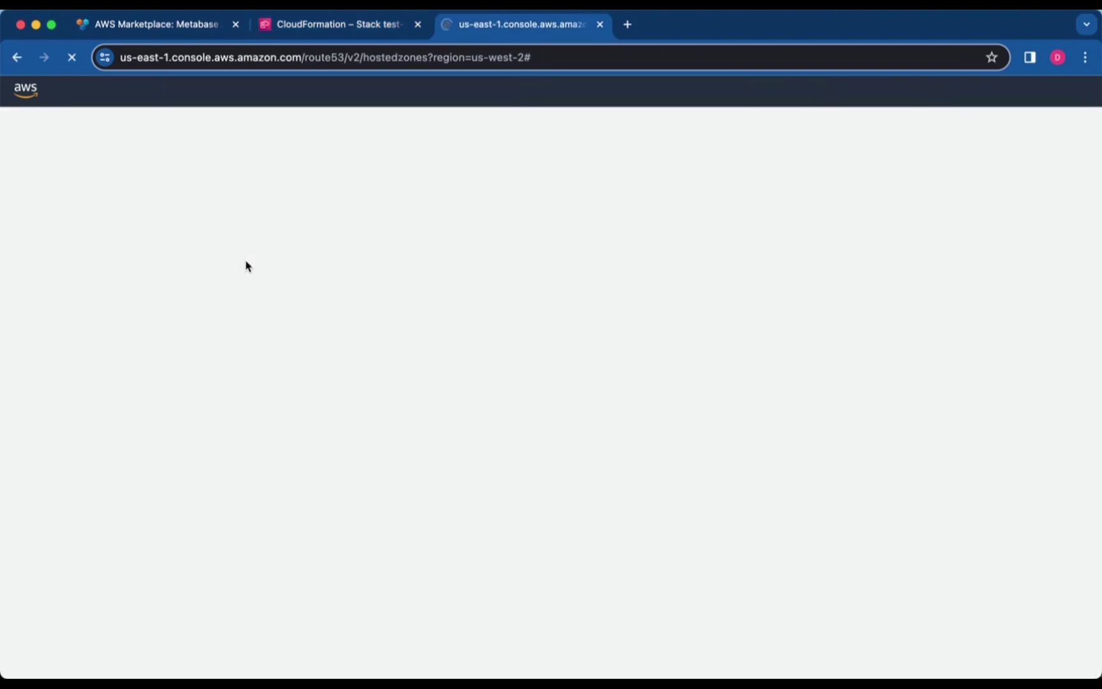
pyautogui.click(323, 377)
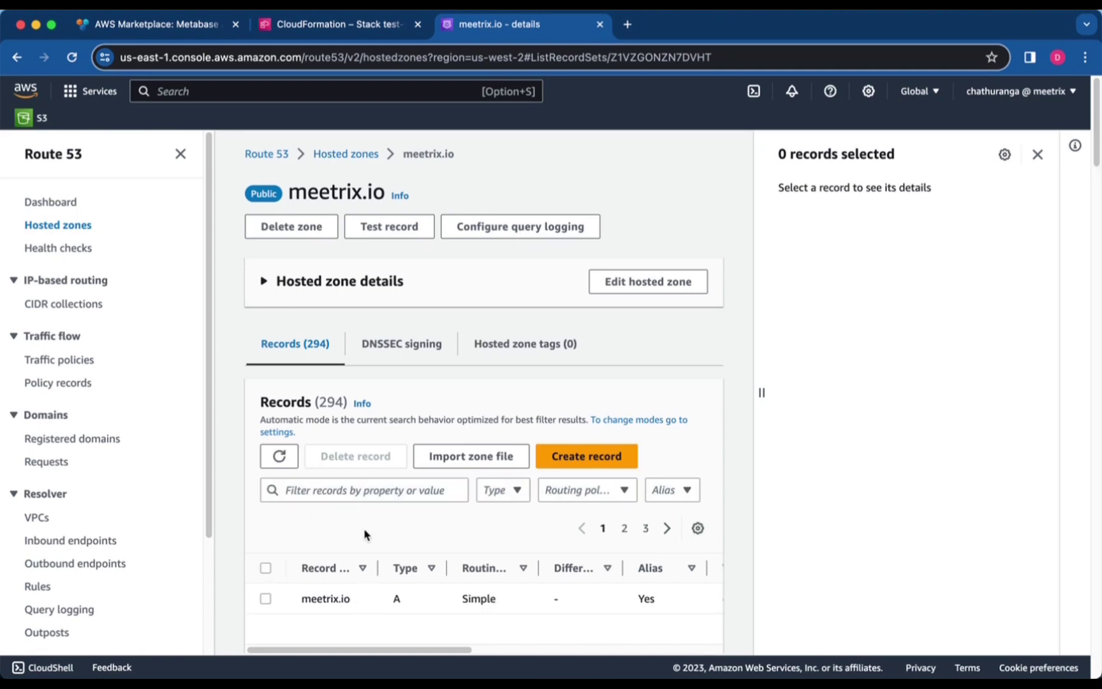
# Filter records by 'metabase' and select the test.metabase.meetrix.io record
pyautogui.click(364, 496)
pyautogui.write('meta')
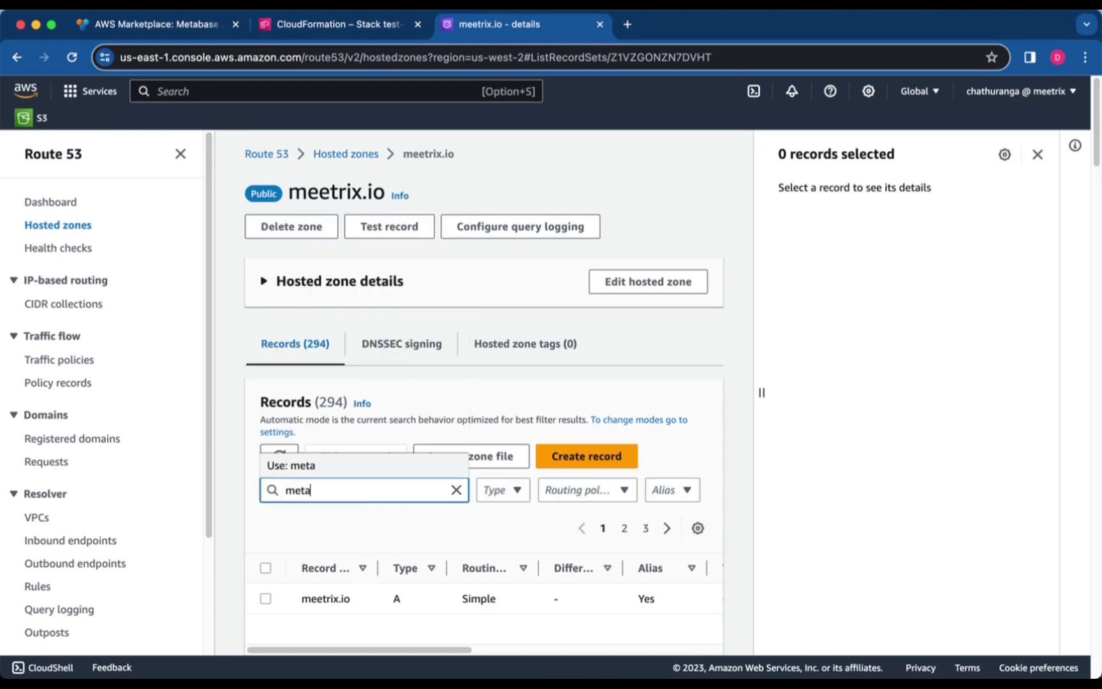
pyautogui.write('base')
pyautogui.press('Return')
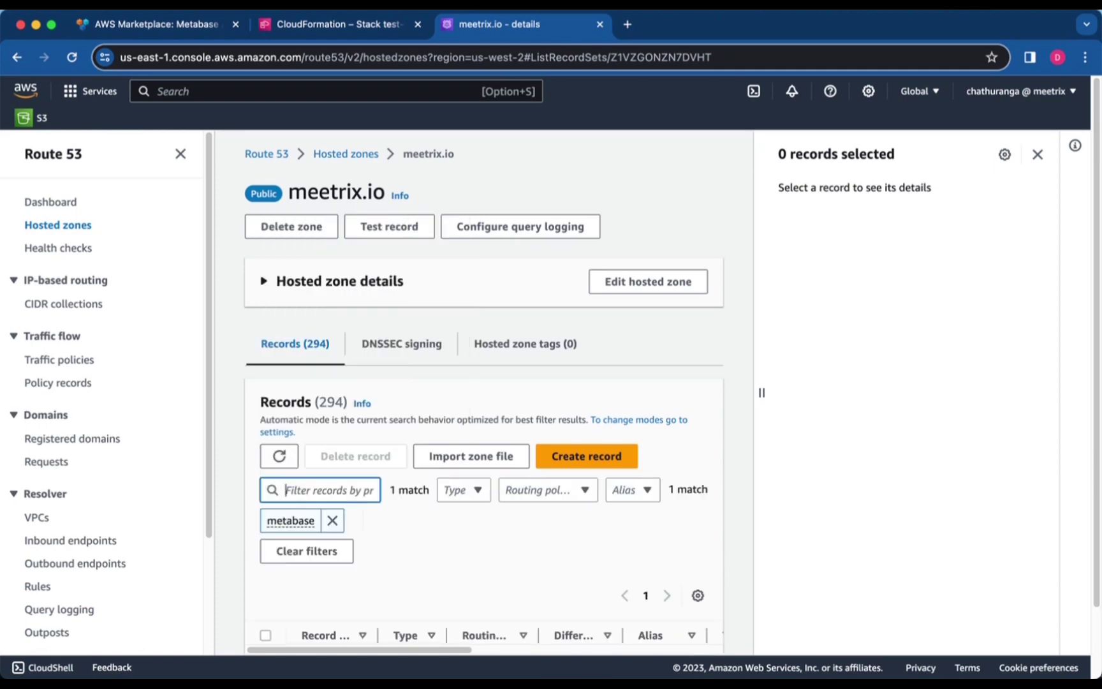
pyautogui.scroll(-3, 312, 561)
pyautogui.click(265, 586)
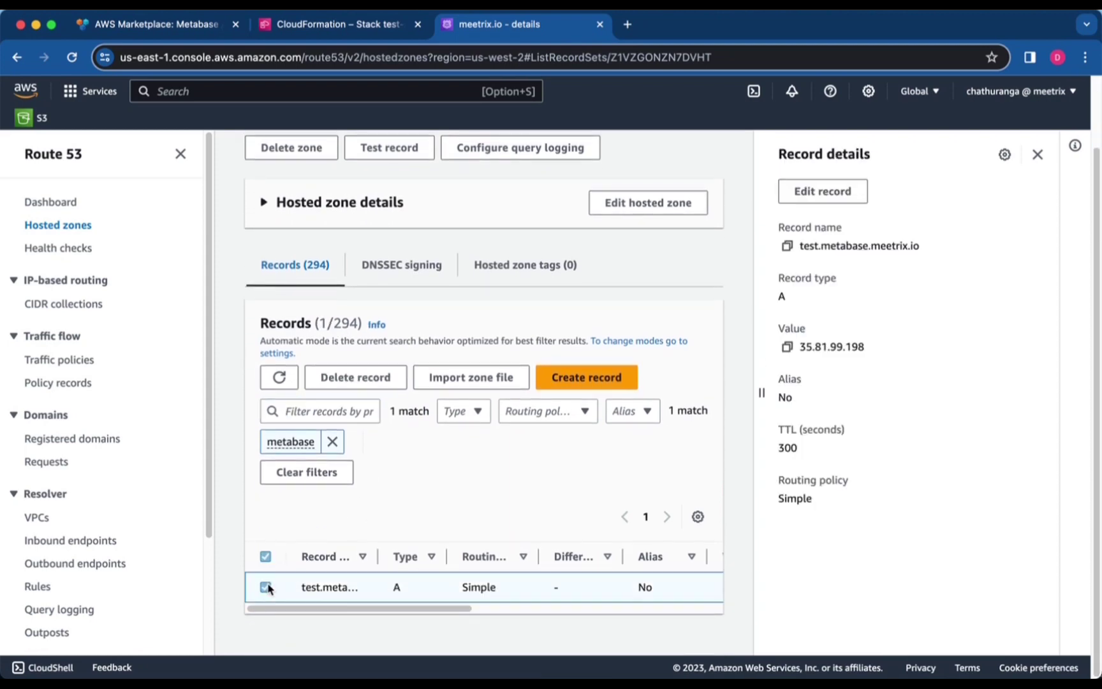
pyautogui.moveTo(933, 249); pyautogui.dragTo(799, 247)
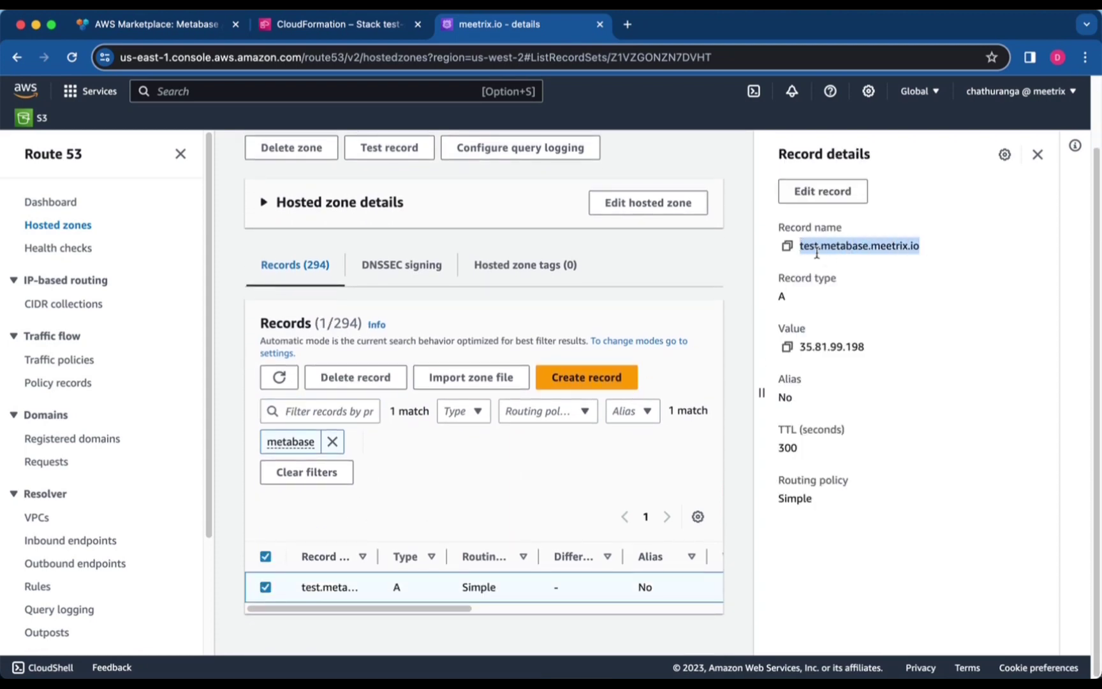
# Replace the record value 35.81.99.198 with 35.155.237.189 and save
pyautogui.click(825, 193)
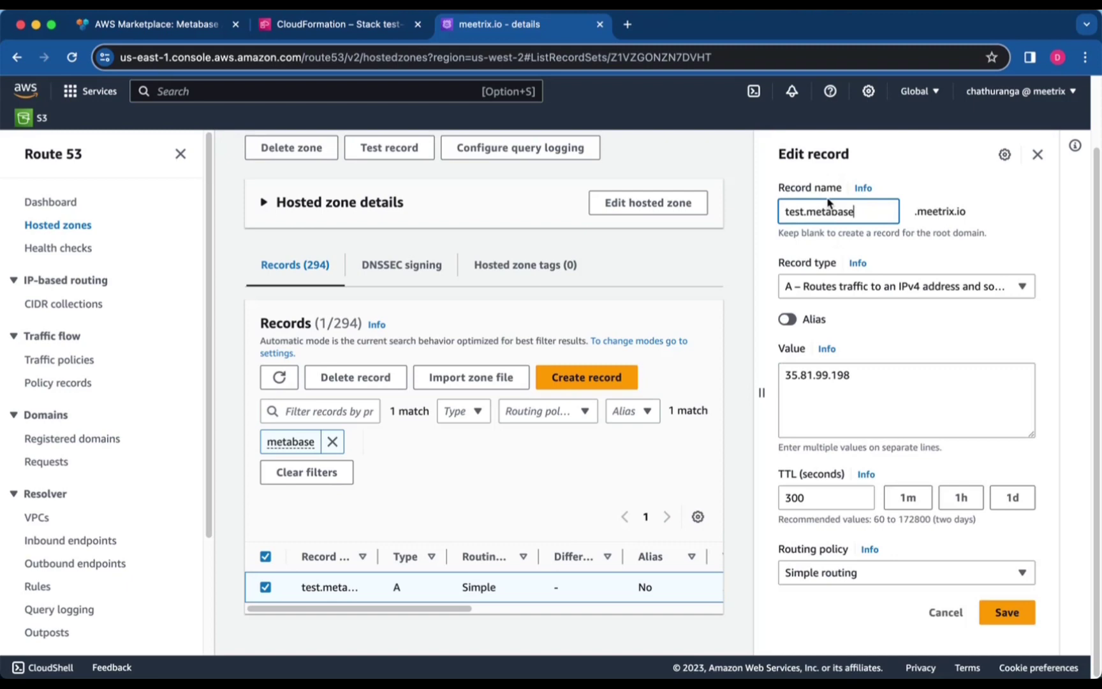
pyautogui.tripleClick(857, 389)
pyautogui.press('BackSpace')
pyautogui.rightClick(848, 391)
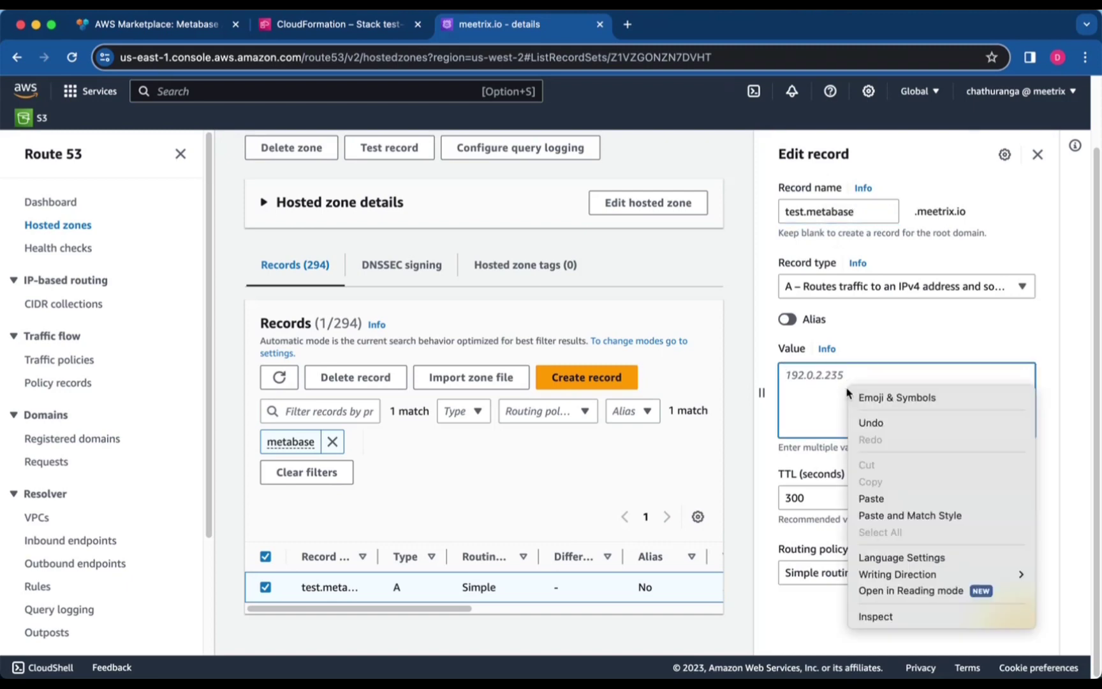
pyautogui.click(871, 499)
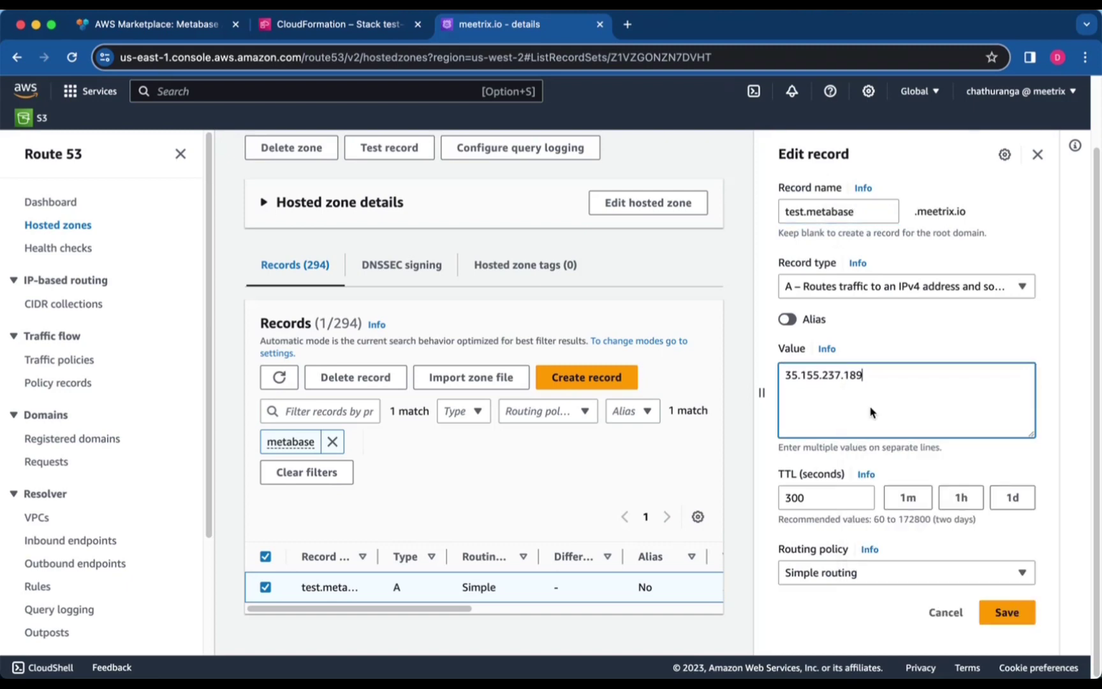
pyautogui.click(985, 609)
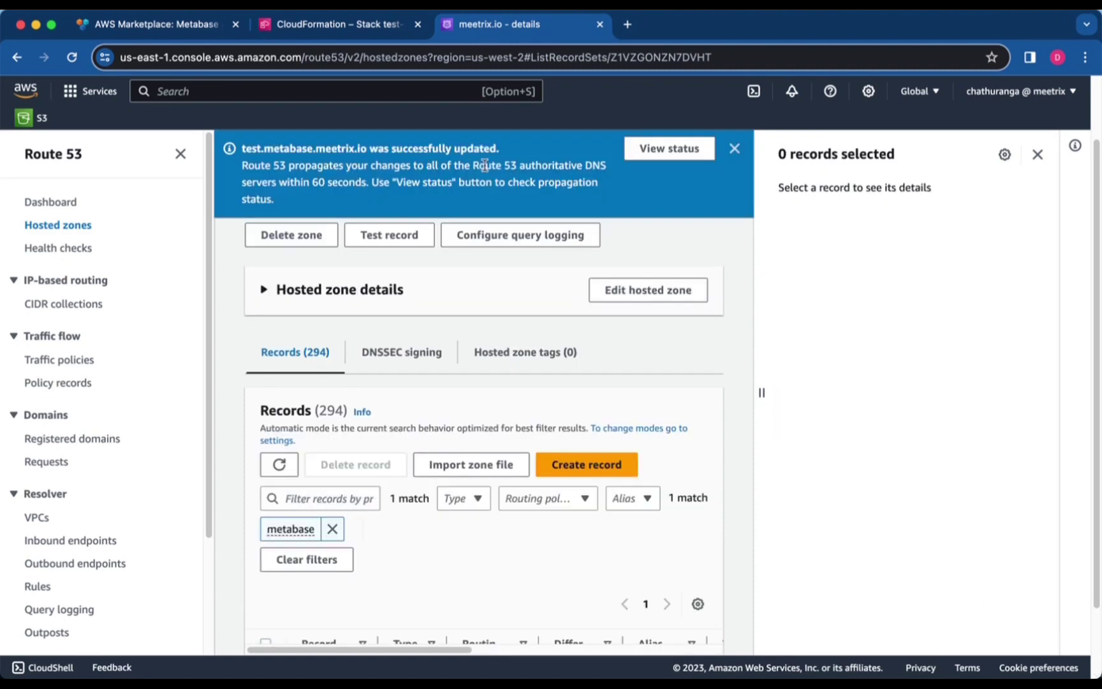
pyautogui.click(354, 29)
# Open the DashboardUrl test.metabase.meetrix.io in a new tab, view the welcome page, then close it
pyautogui.rightClick(708, 408)
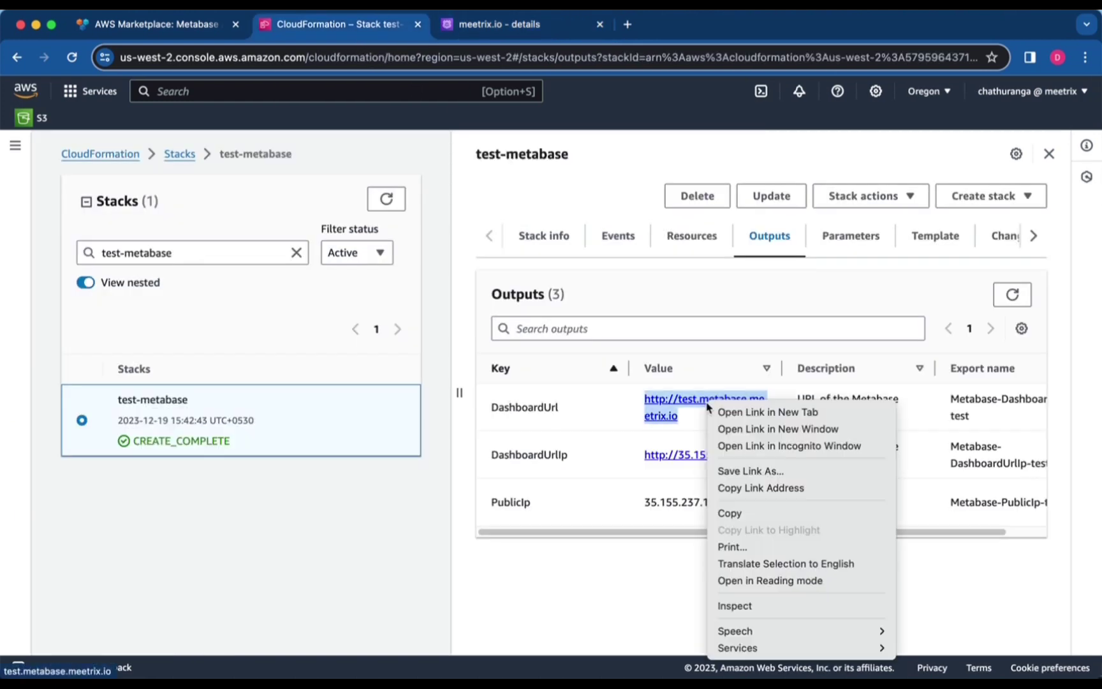
pyautogui.click(754, 412)
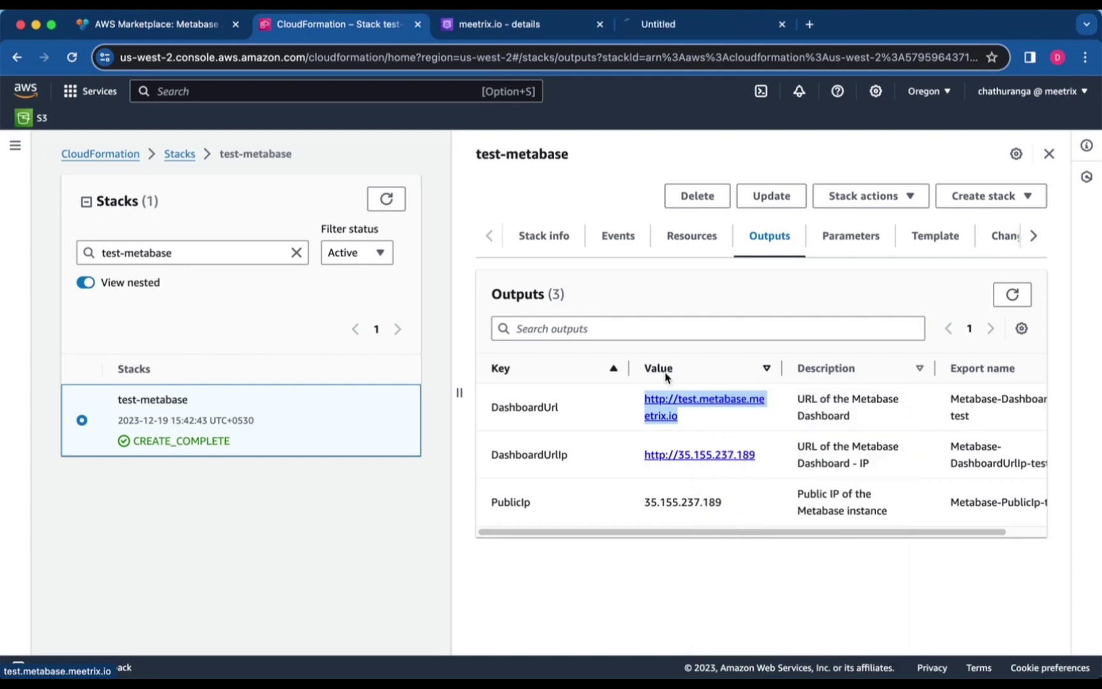
pyautogui.click(706, 37)
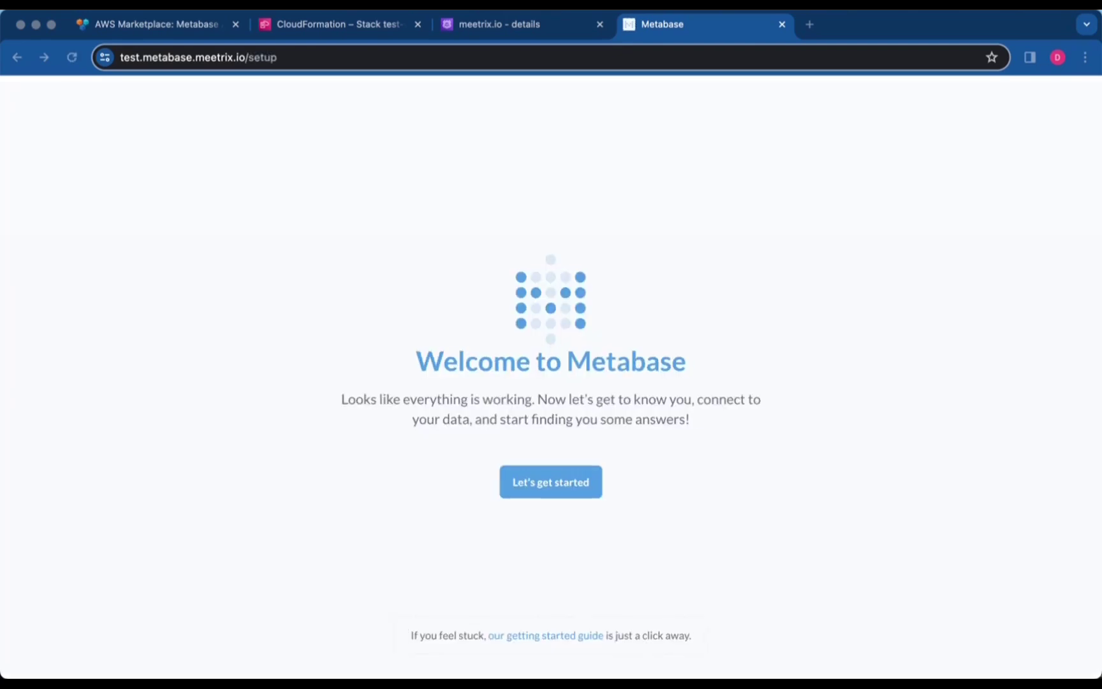
pyautogui.click(684, 413)
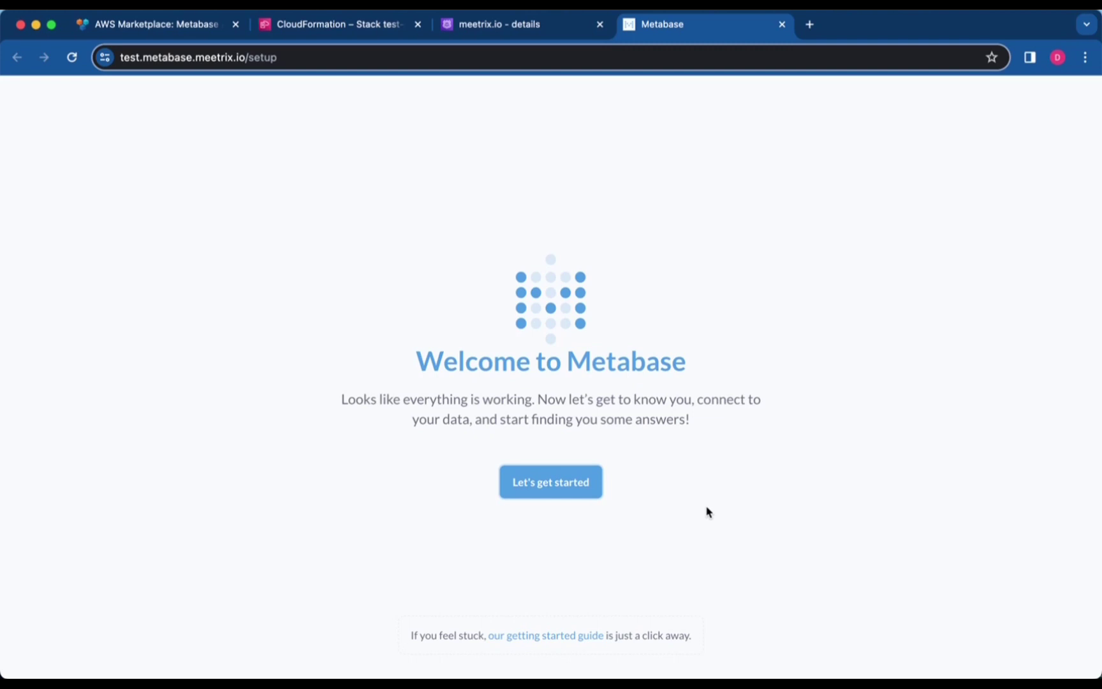
pyautogui.press('super+w')
# Copy the PublicIp value 35.155.237.189 from the stack outputs
pyautogui.doubleClick(673, 504)
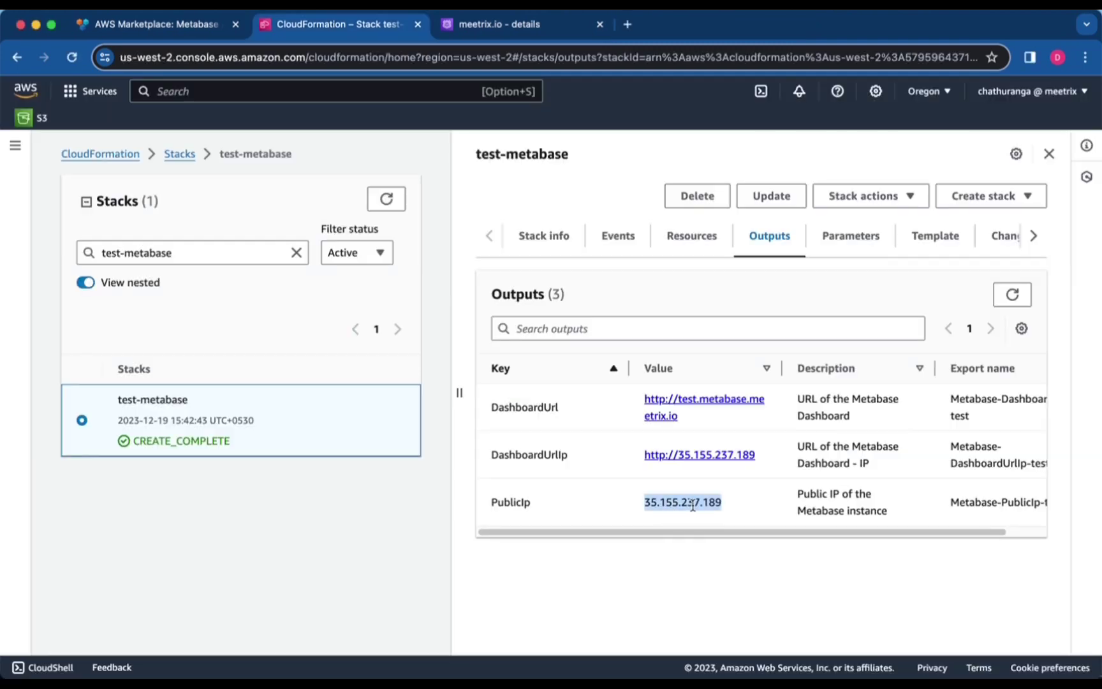
pyautogui.rightClick(695, 500)
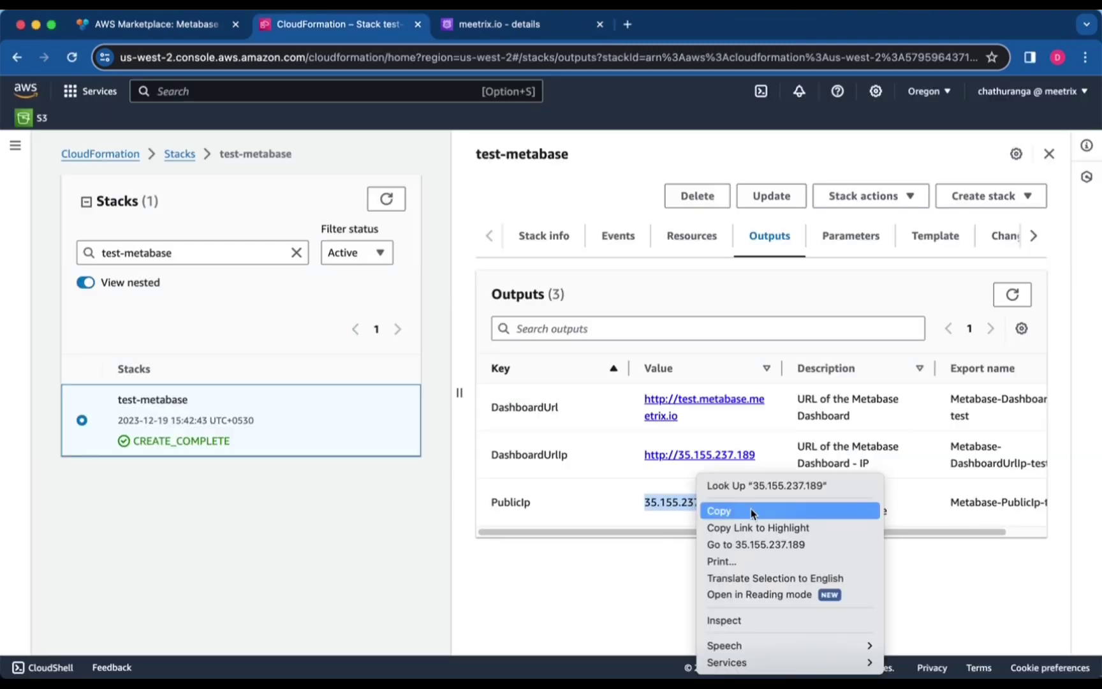
pyautogui.click(750, 511)
pyautogui.click(577, 652)
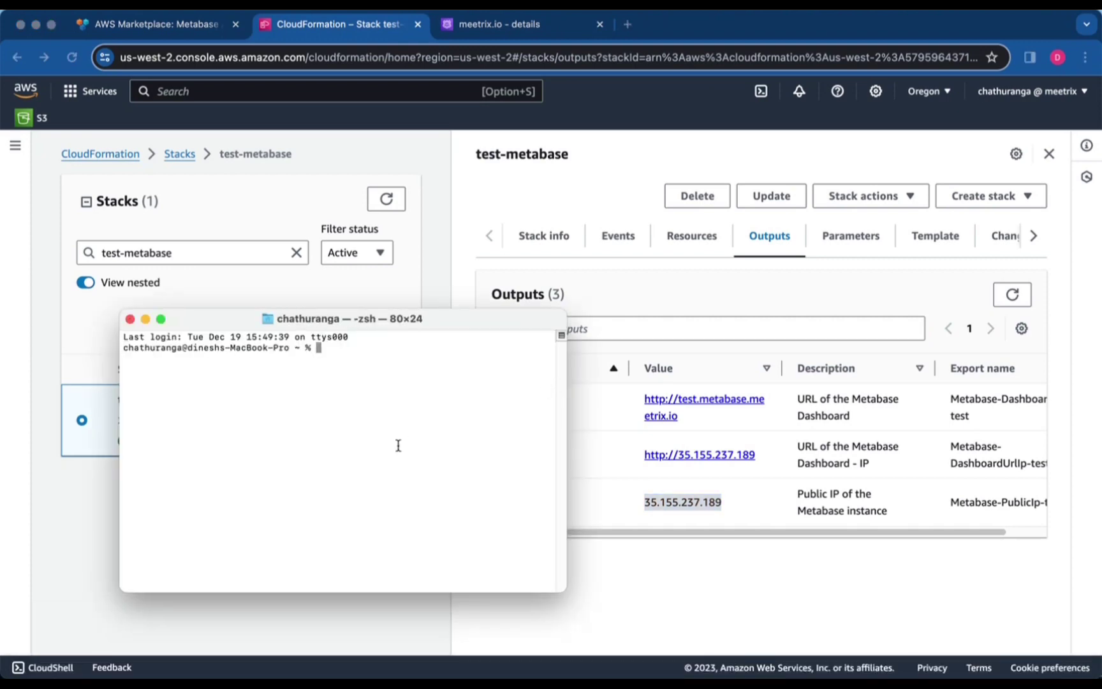
pyautogui.write('ssh -i chathuranga.pem ')
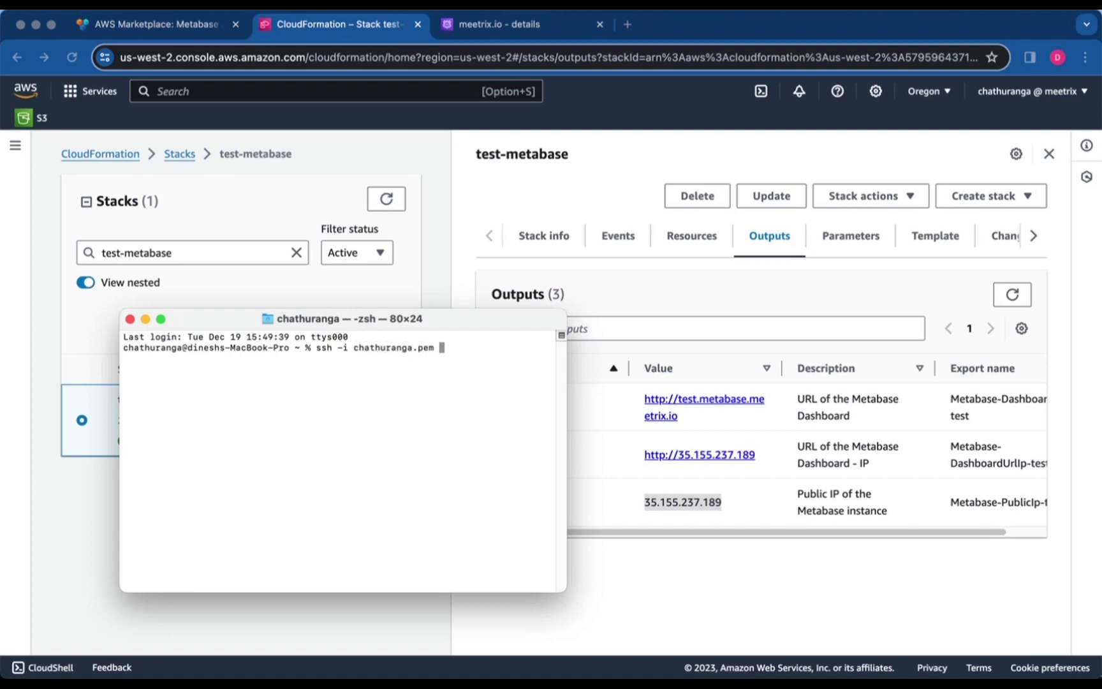
pyautogui.write('ubuntu@')
pyautogui.press('super+v')
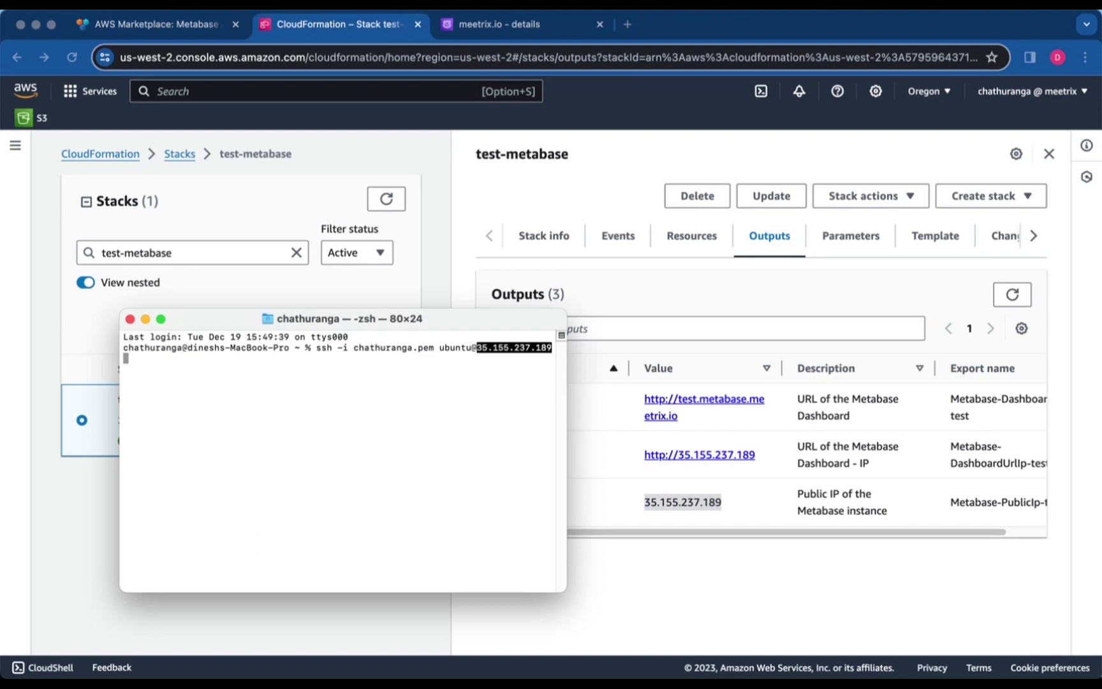
pyautogui.press('Left')
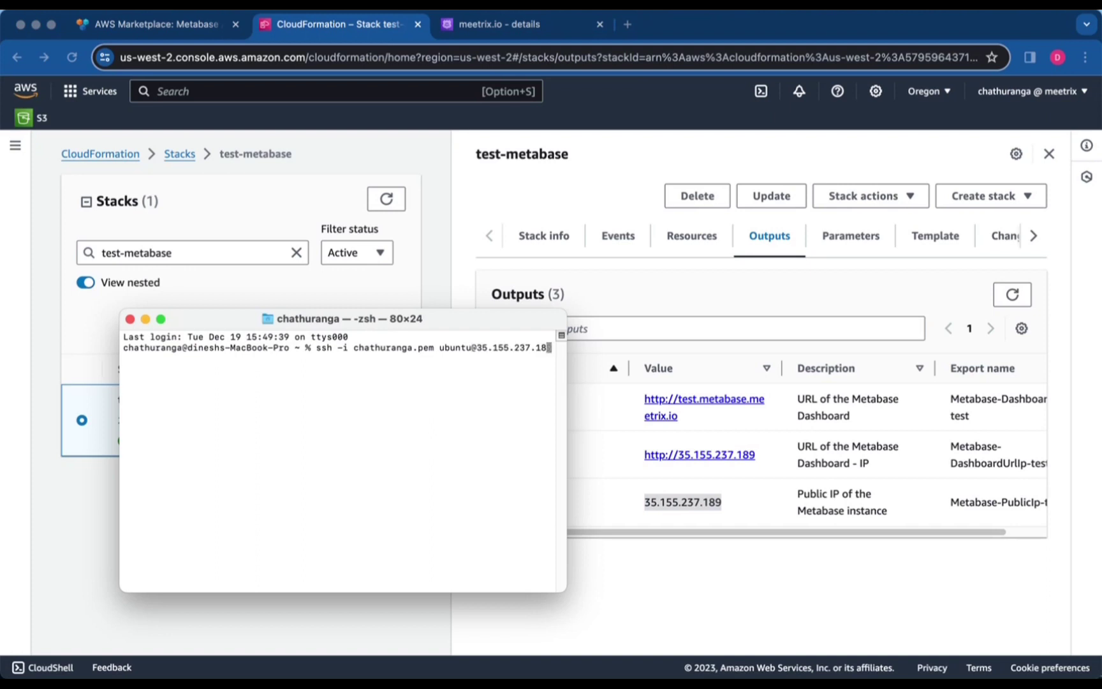
pyautogui.write('9')
pyautogui.press('Return')
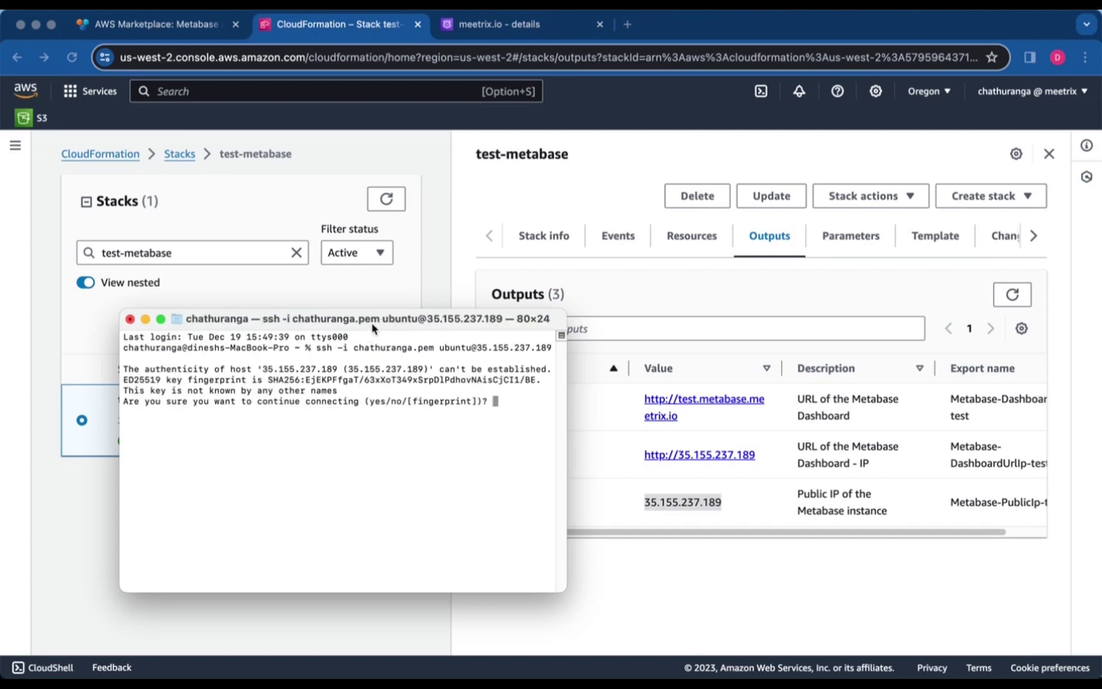
pyautogui.moveTo(372, 324); pyautogui.dragTo(534, 306)
pyautogui.write('yes')
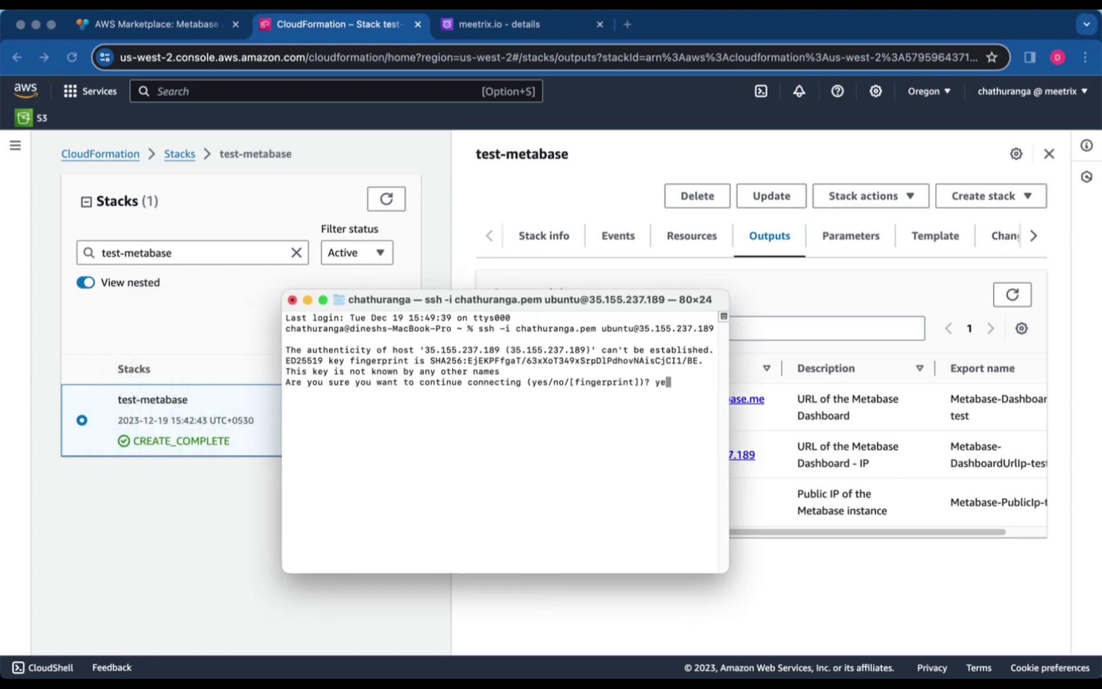
pyautogui.press('Return')
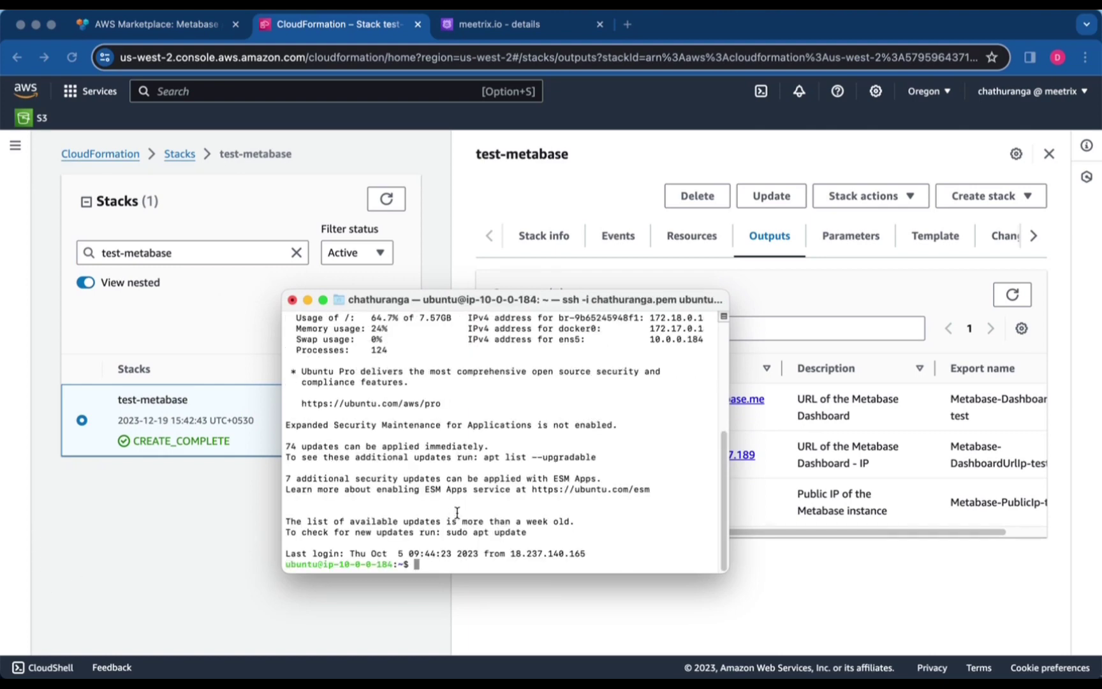
# Run sudo /root/certificate_generate_standalone.sh and review its existing-certificate reinstall-or-renew prompt
pyautogui.press('Return')
pyautogui.press('Return')
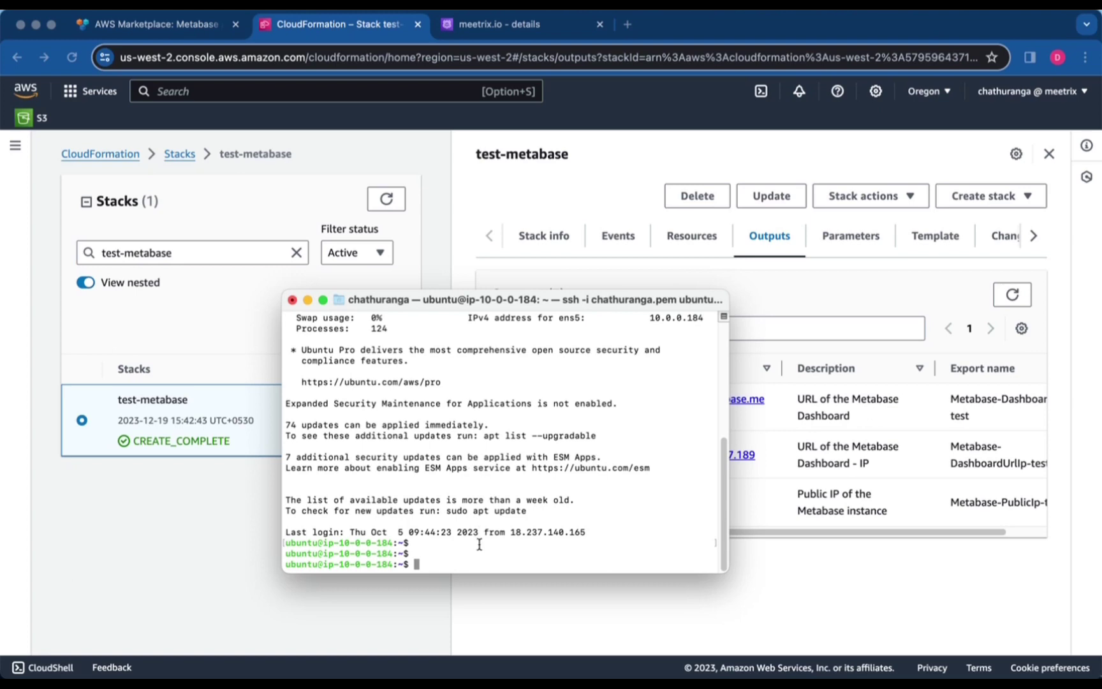
pyautogui.press('super+v')
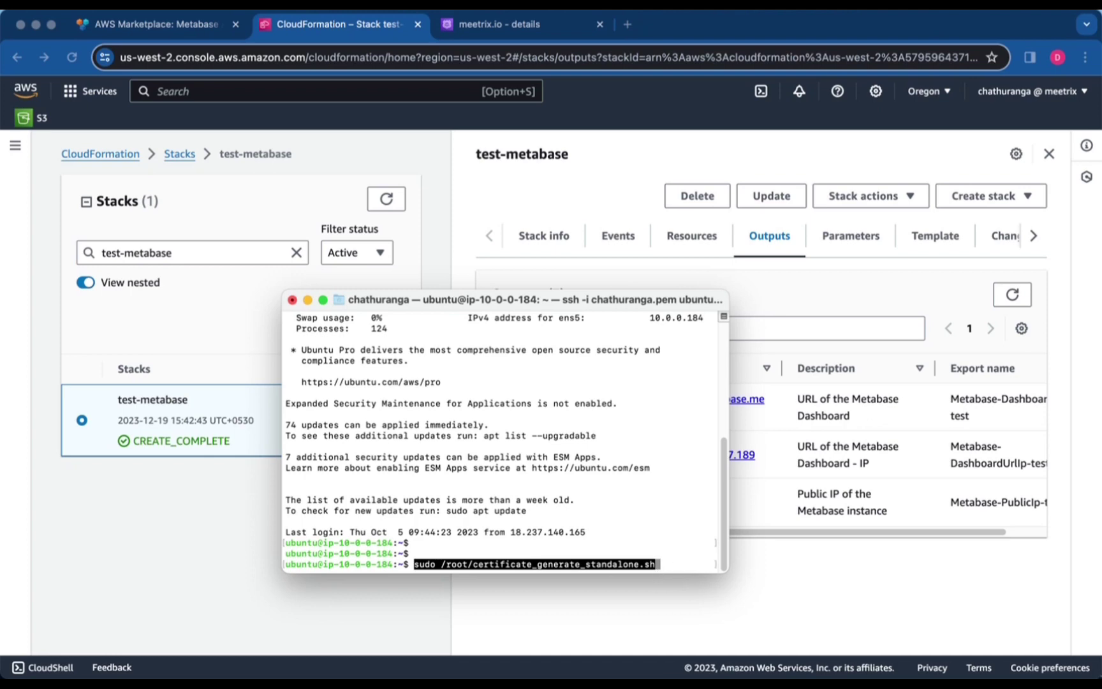
pyautogui.press('Return')
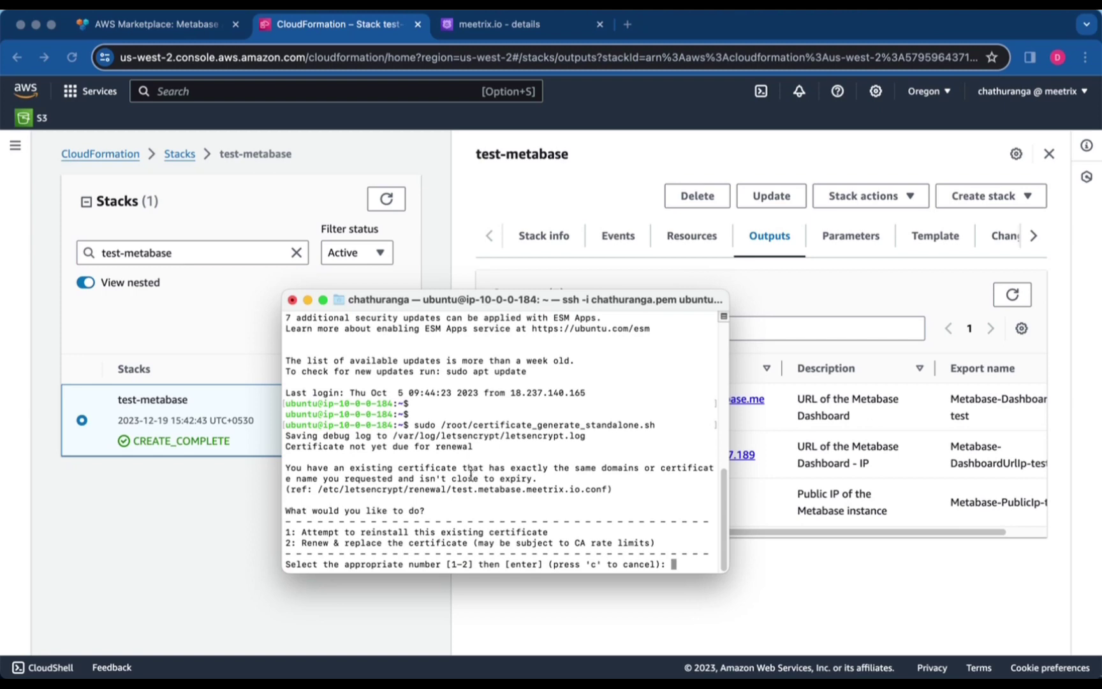
pyautogui.moveTo(550, 478); pyautogui.dragTo(285, 470)
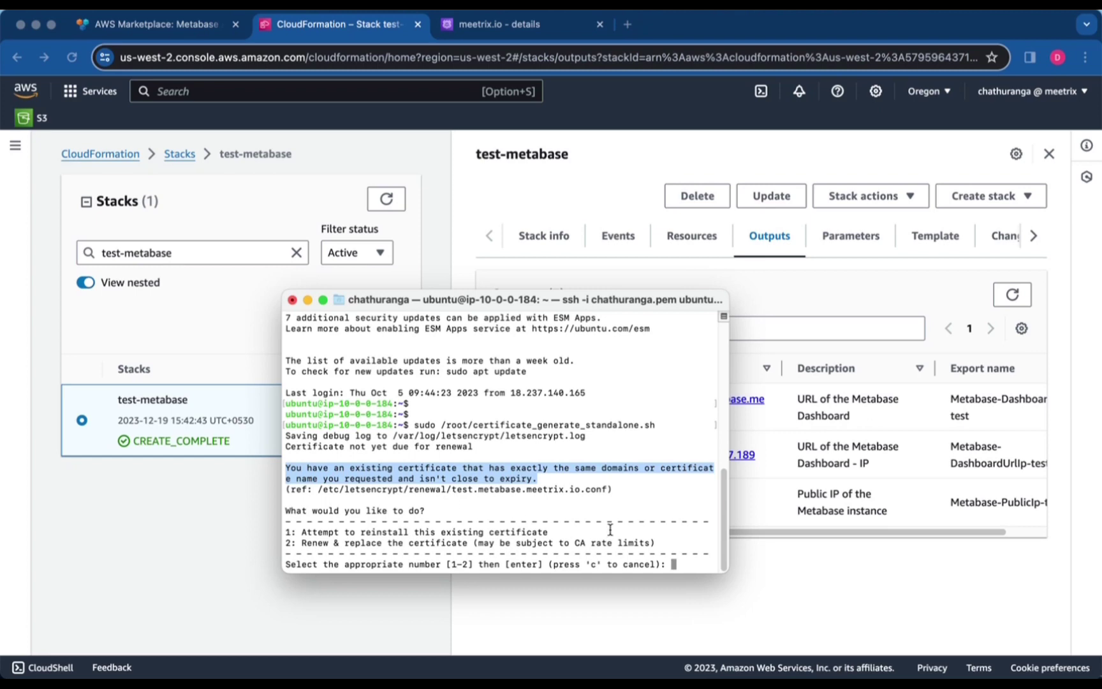
pyautogui.click(699, 565)
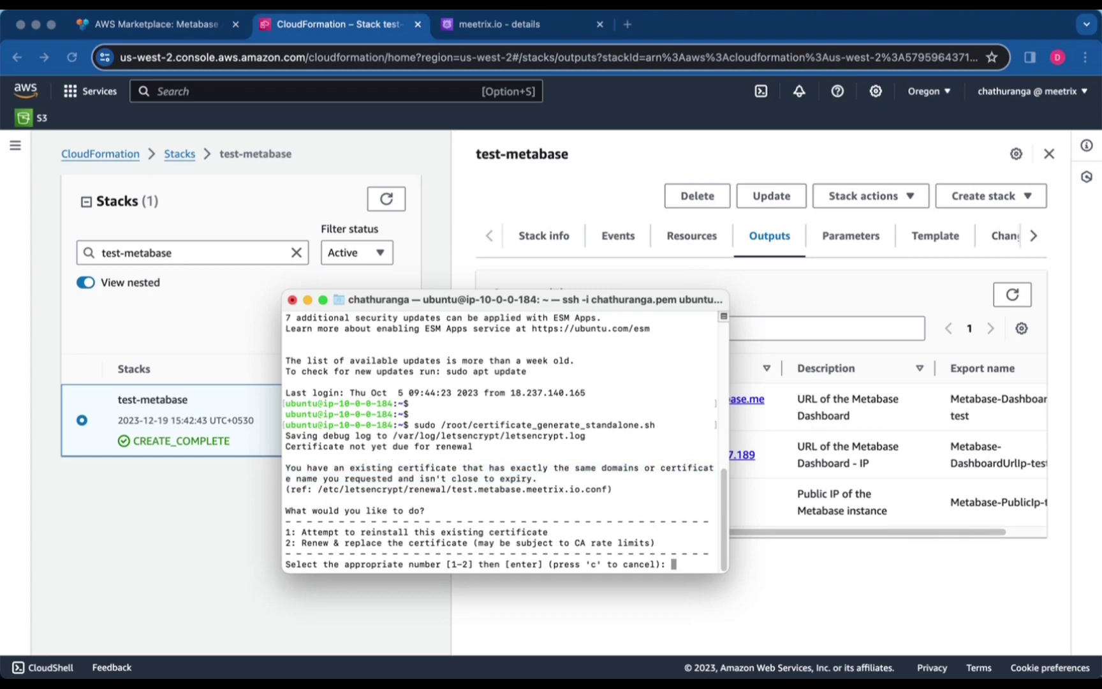